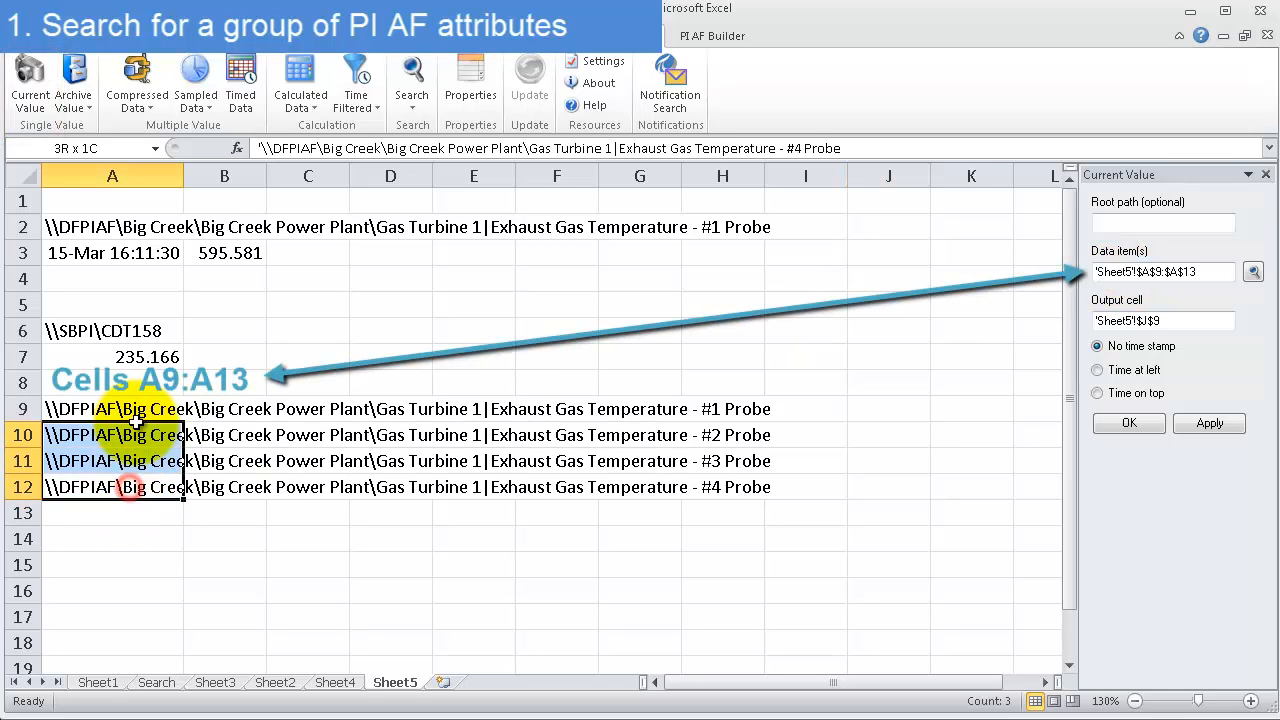
Output the current values of the data items in A9:A12 starting at cell J9, without a time stamp.
left_click(1208, 423)
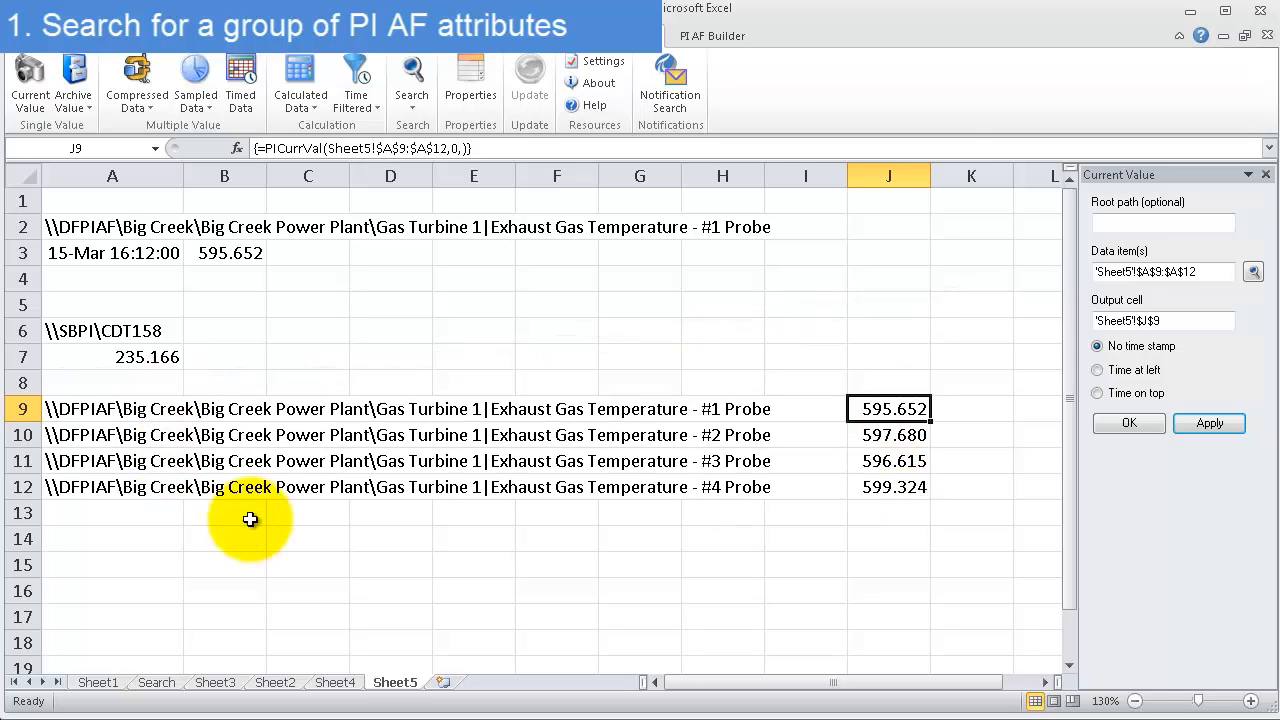
left_click(305, 567)
mouse_move(42, 388)
left_mouse_down()
mouse_move(643, 514)
mouse_move(795, 515)
left_mouse_up()
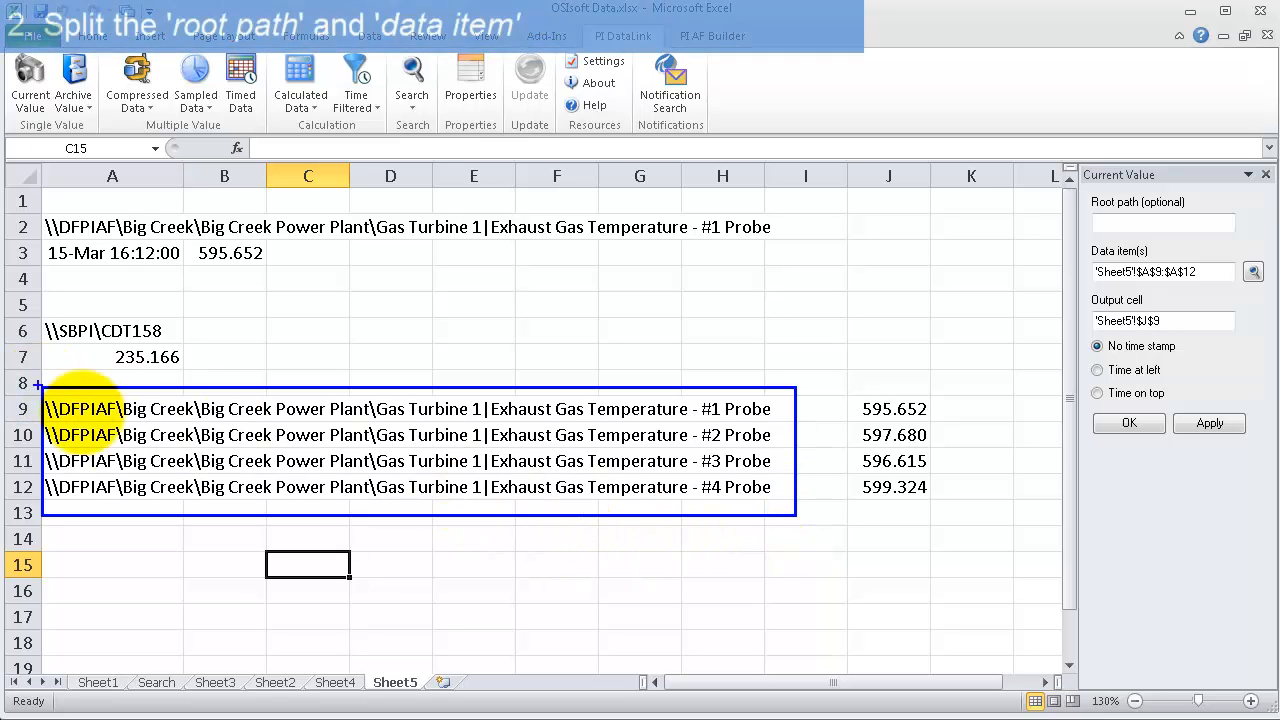
mouse_move(49, 383)
left_mouse_down()
mouse_move(471, 557)
mouse_move(485, 523)
left_mouse_up()
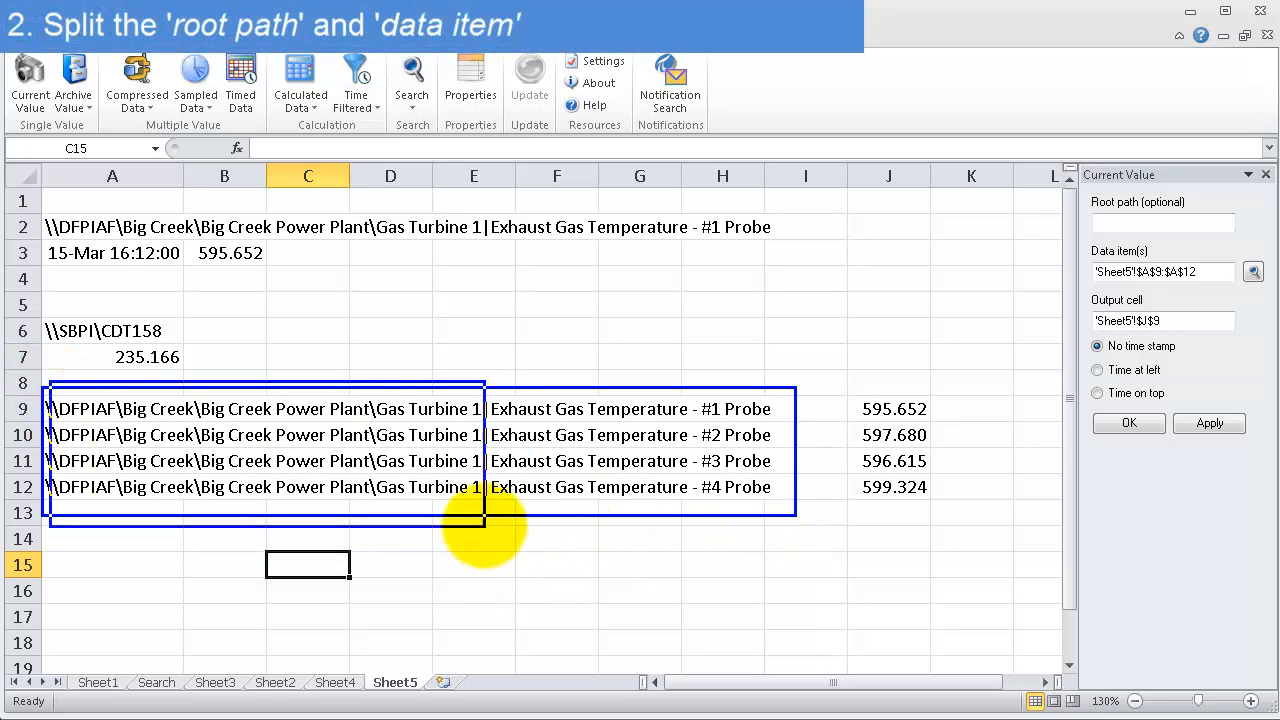
mouse_move(692, 371)
left_mouse_down()
mouse_move(774, 531)
mouse_move(727, 542)
mouse_move(787, 583)
left_mouse_up()
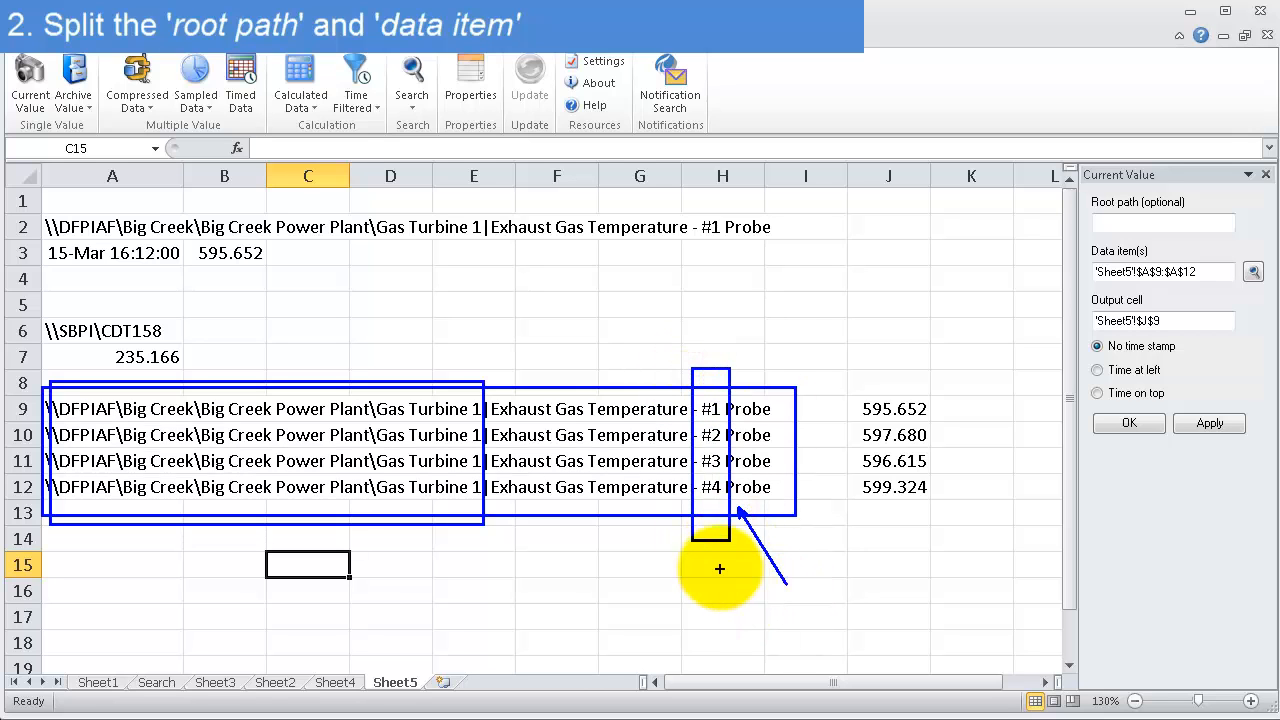
key("Escape")
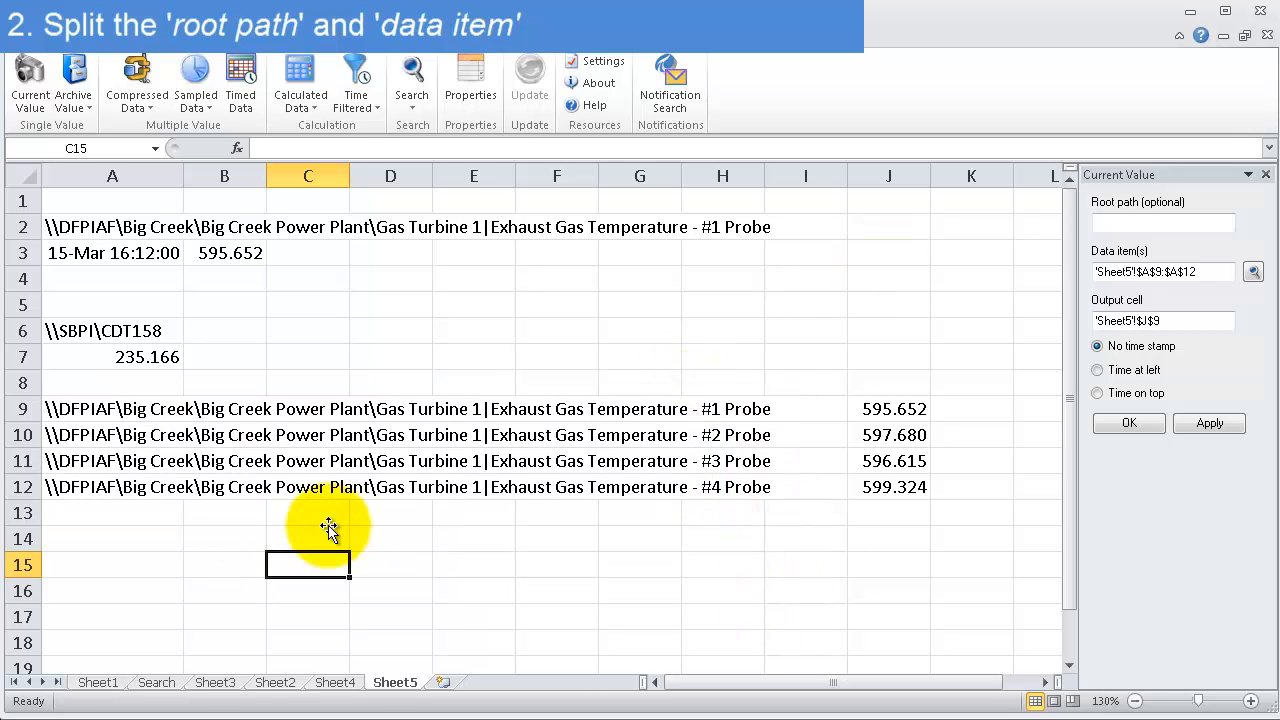
Search from cell A15 and insert Gas Turbine 1's Exhaust Gas Temperature #1 to #4 Probe attributes with maximum root path length, root paths in a column.
left_click(127, 560)
left_click(413, 76)
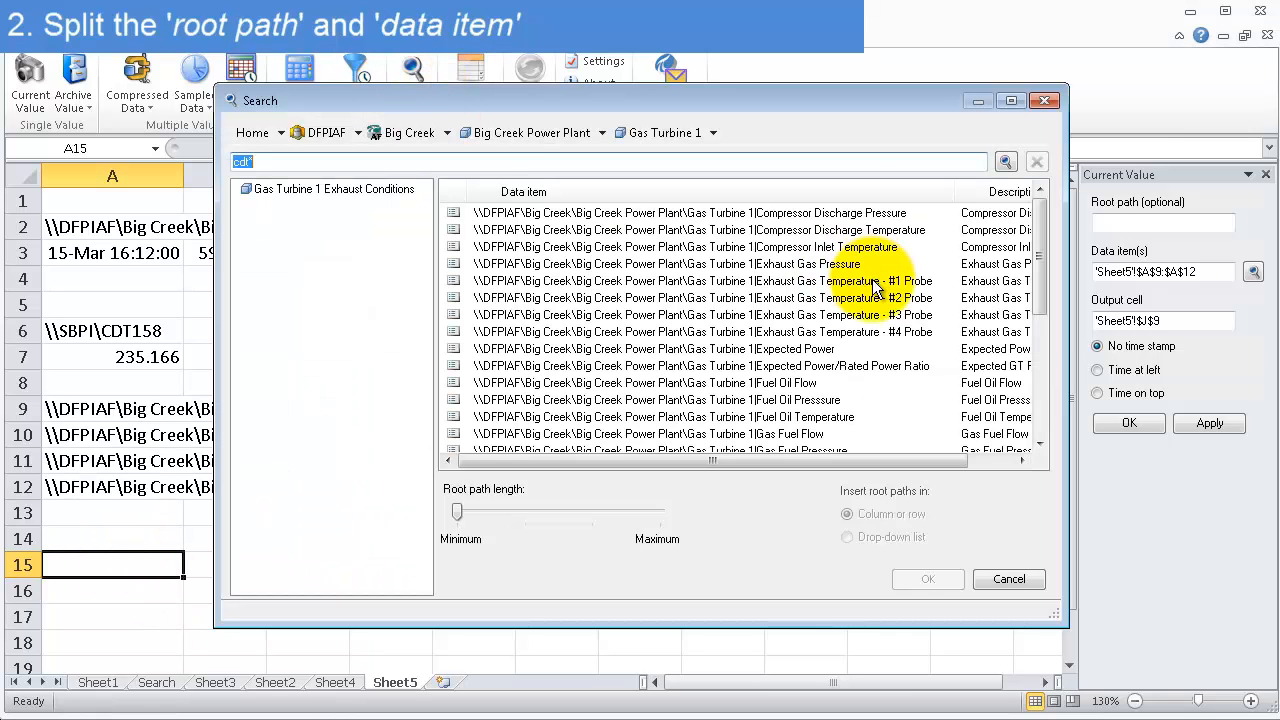
left_click(876, 285)
left_click(880, 334, "shift")
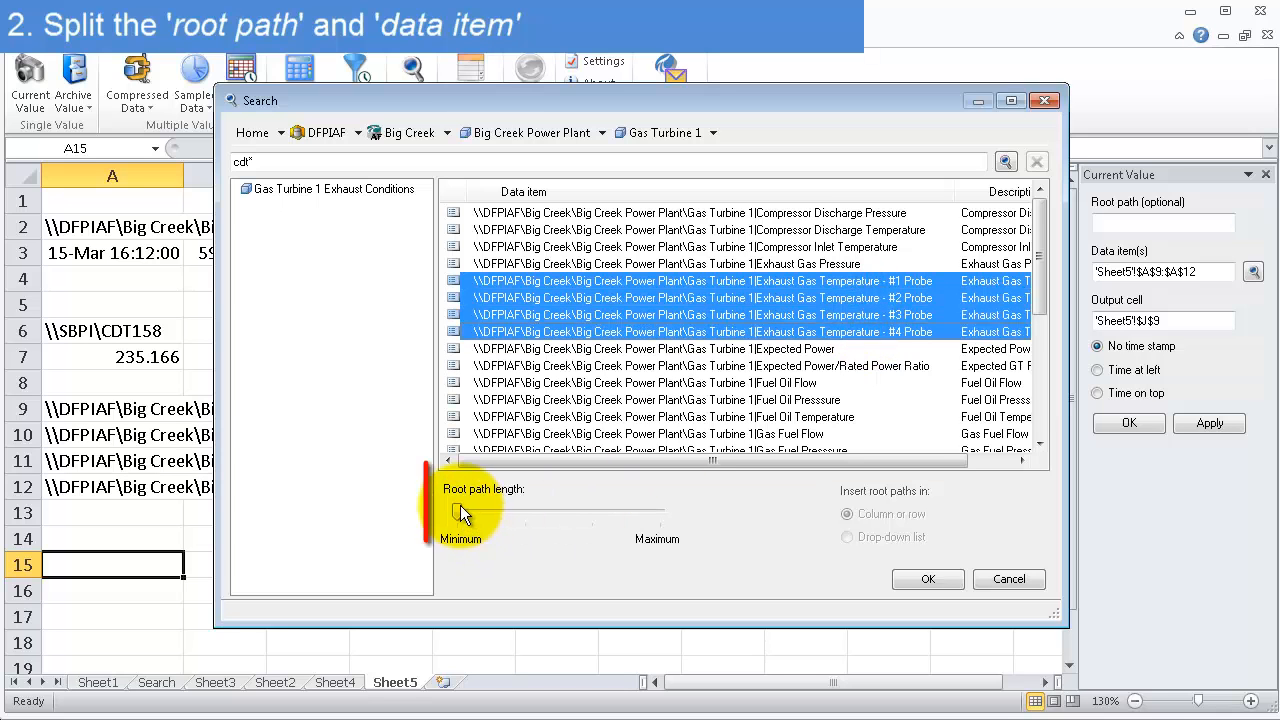
left_click_drag(463, 511, 525, 512)
left_click_drag(606, 514, 707, 513)
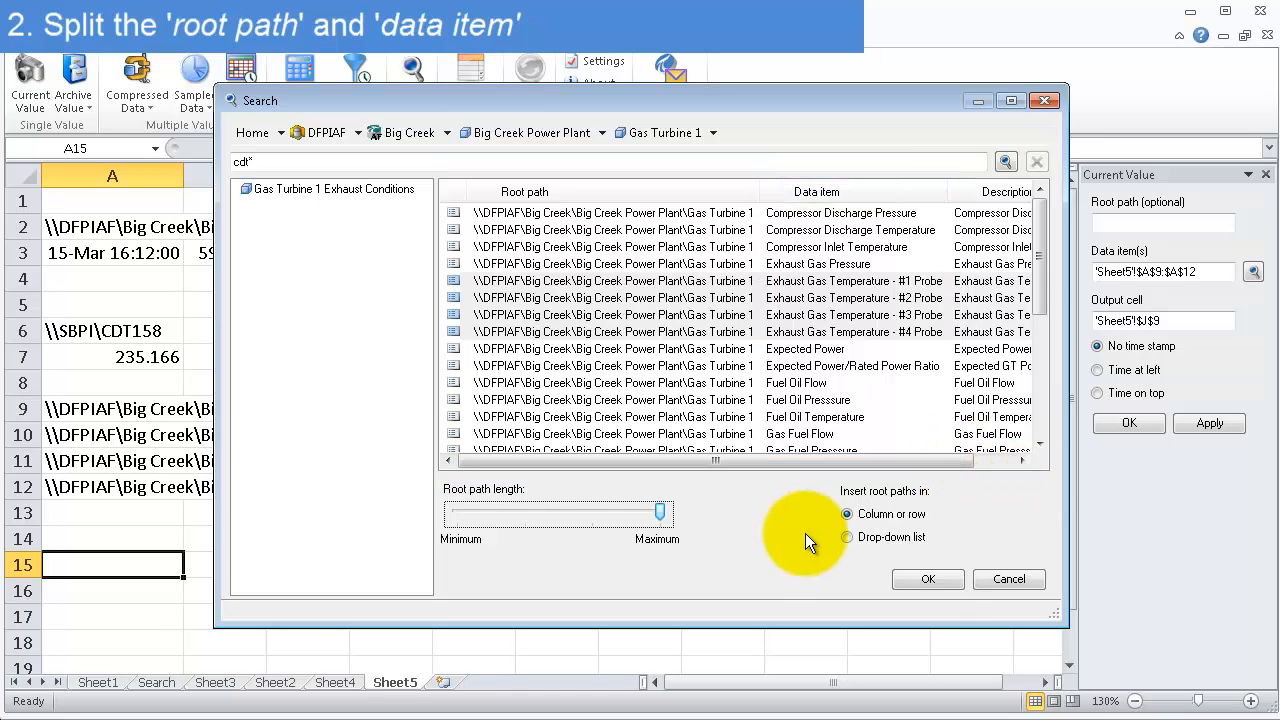
left_click(929, 582)
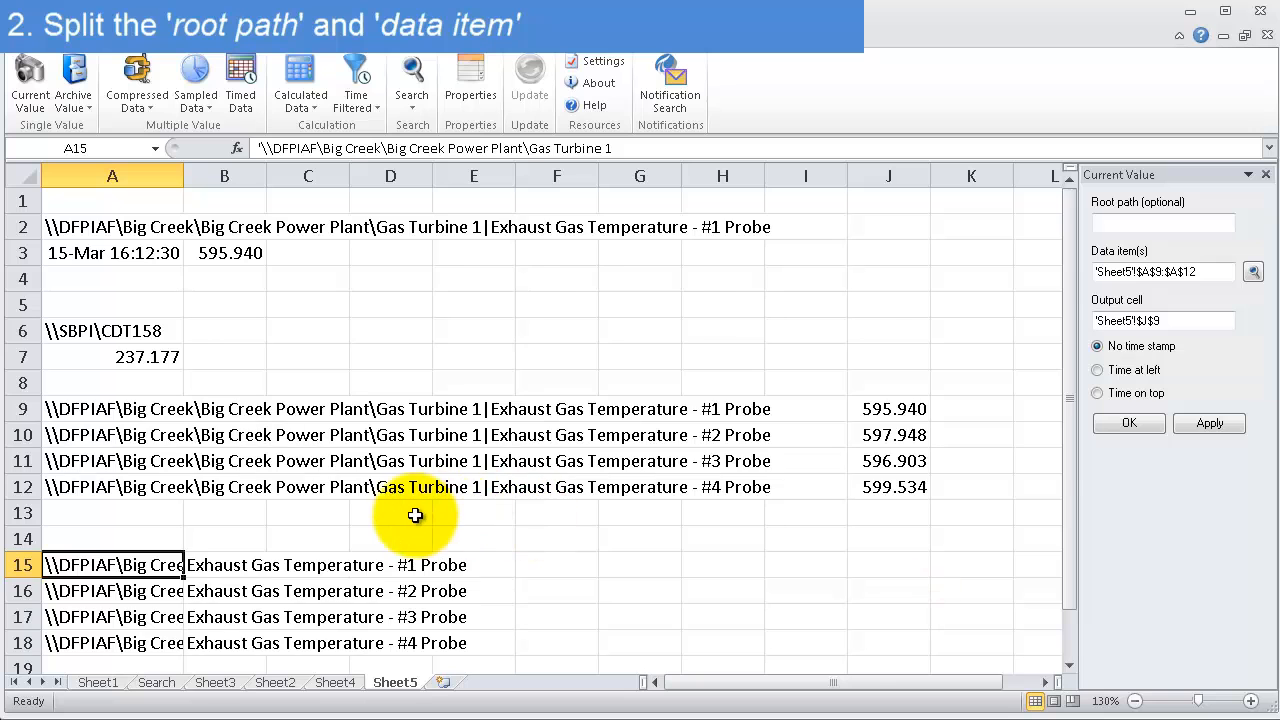
Move the four Exhaust Gas Temperature data items from B15:B18 to G15:G18 so the full root paths show.
scroll(390, 507, "down", 2)
left_click_drag(220, 402, 218, 492)
left_click_drag(616, 497, 629, 486)
left_click(169, 430)
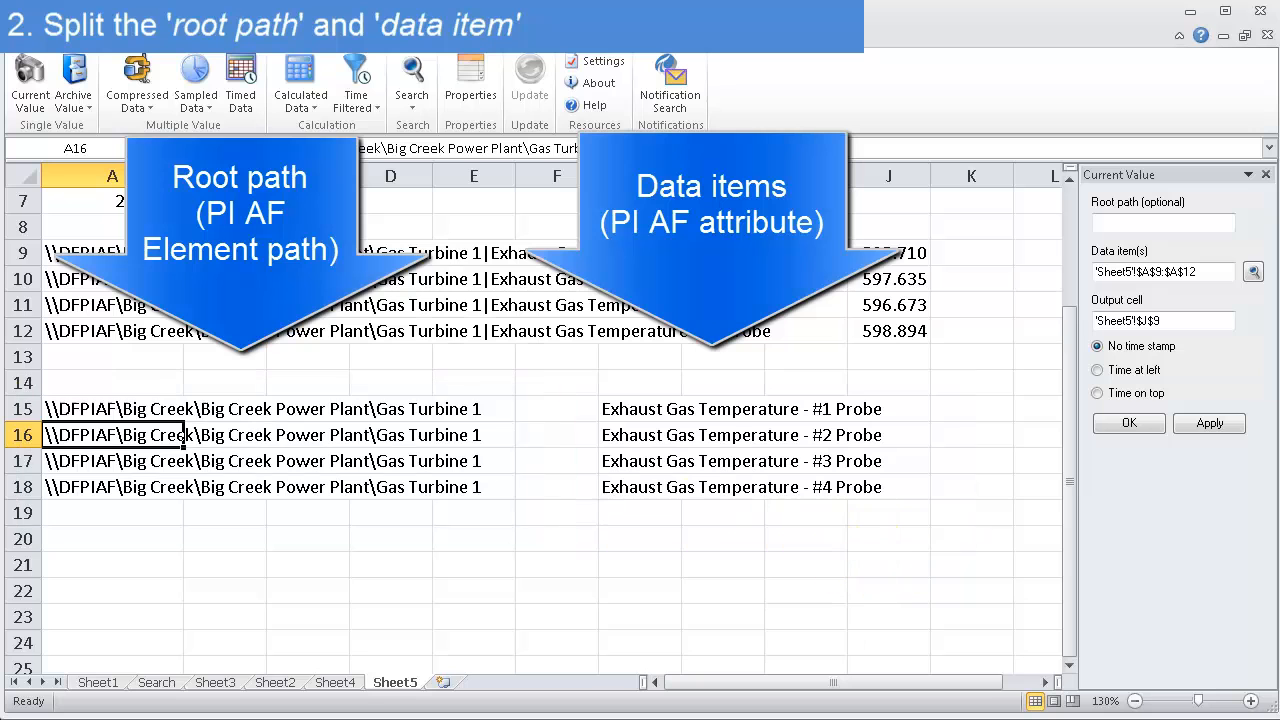
Add the heading "Root Path" in A14 and the heading "Data Item" in G14.
left_click(129, 382)
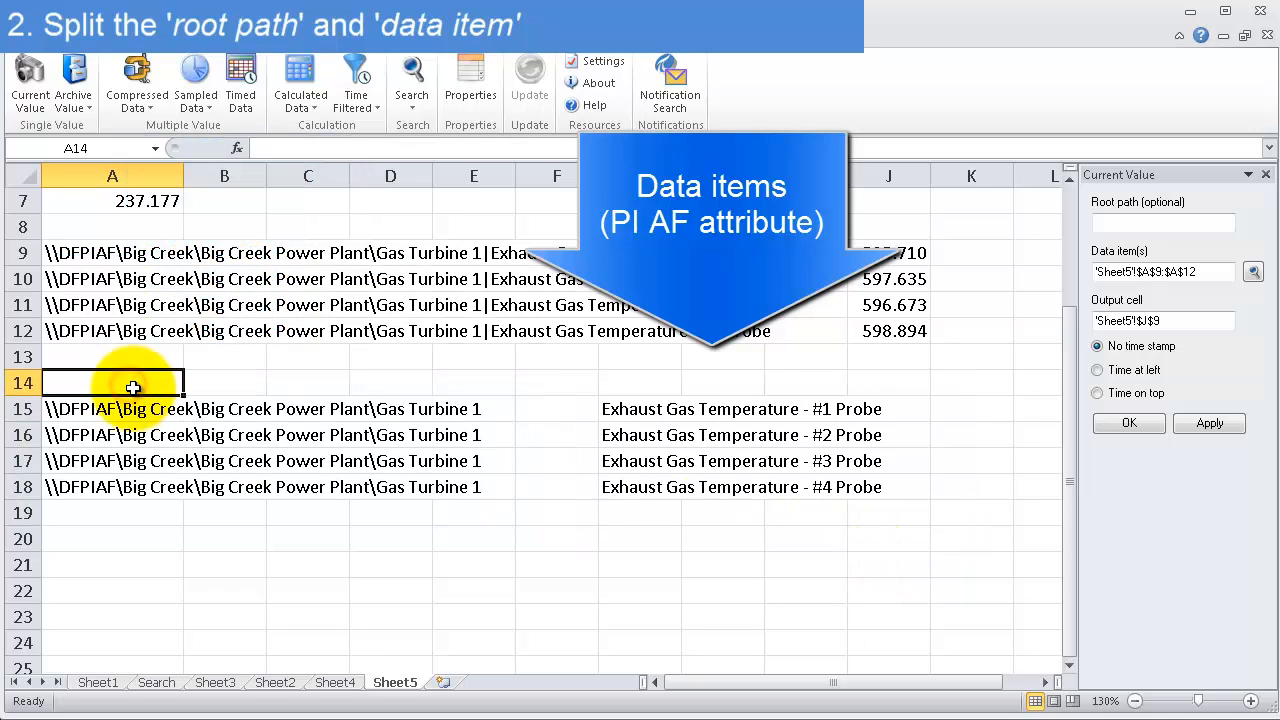
type("Root Path")
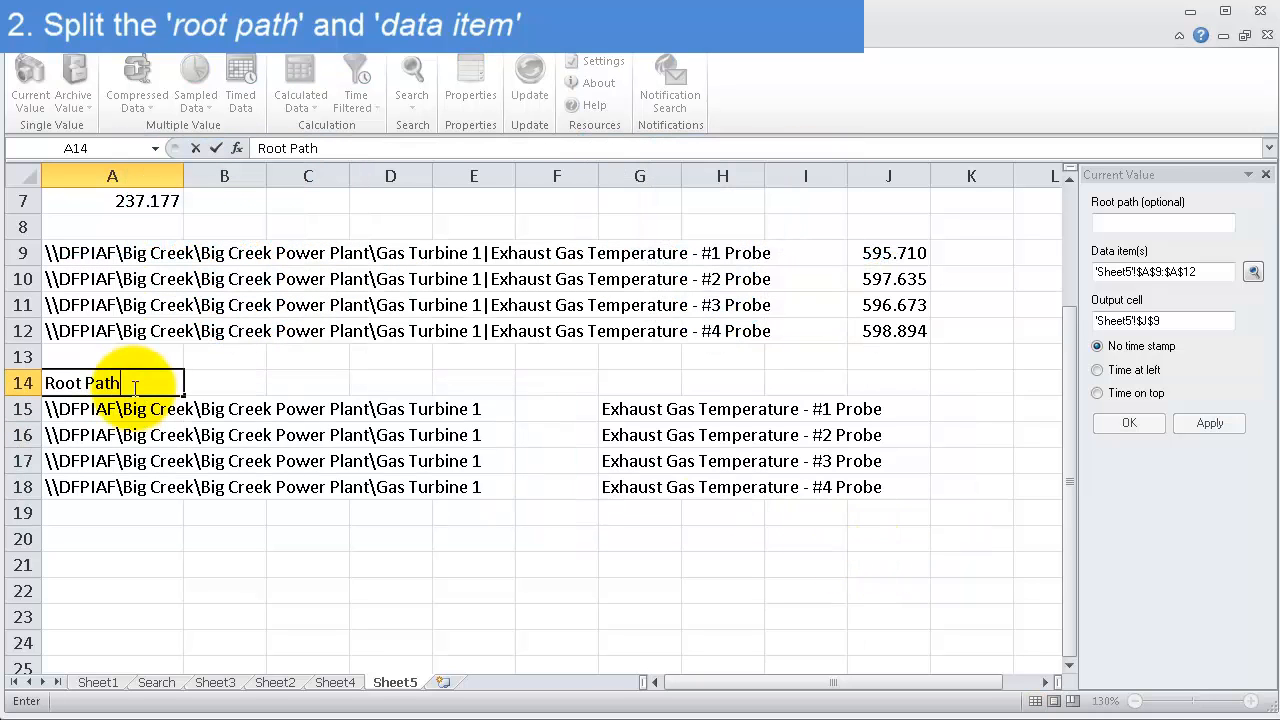
key("Tab")
key("Tab")
key("Tab")
key("Tab")
type("Dat")
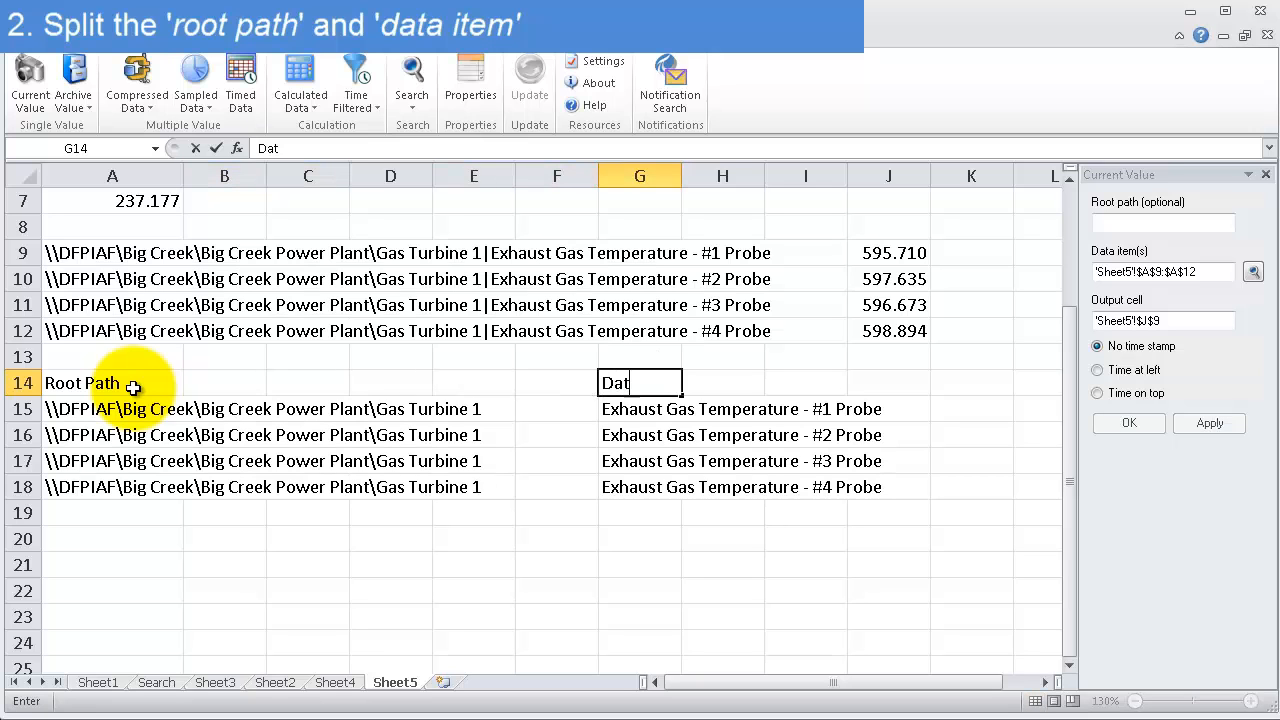
type("a Item")
key("Return")
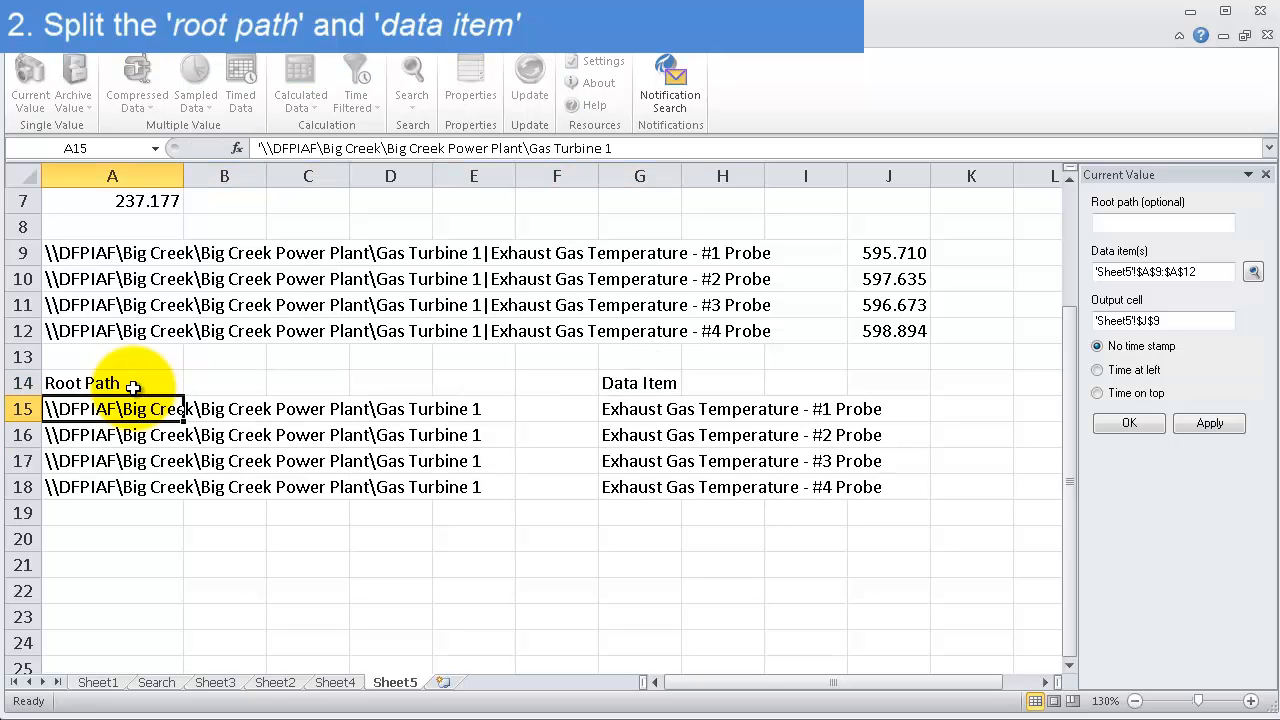
Insert a Current Value function at K15 with root path A15, data items G15:G18 and no time stamp.
left_click_drag(642, 395, 630, 460)
left_click(567, 409)
left_click(952, 405)
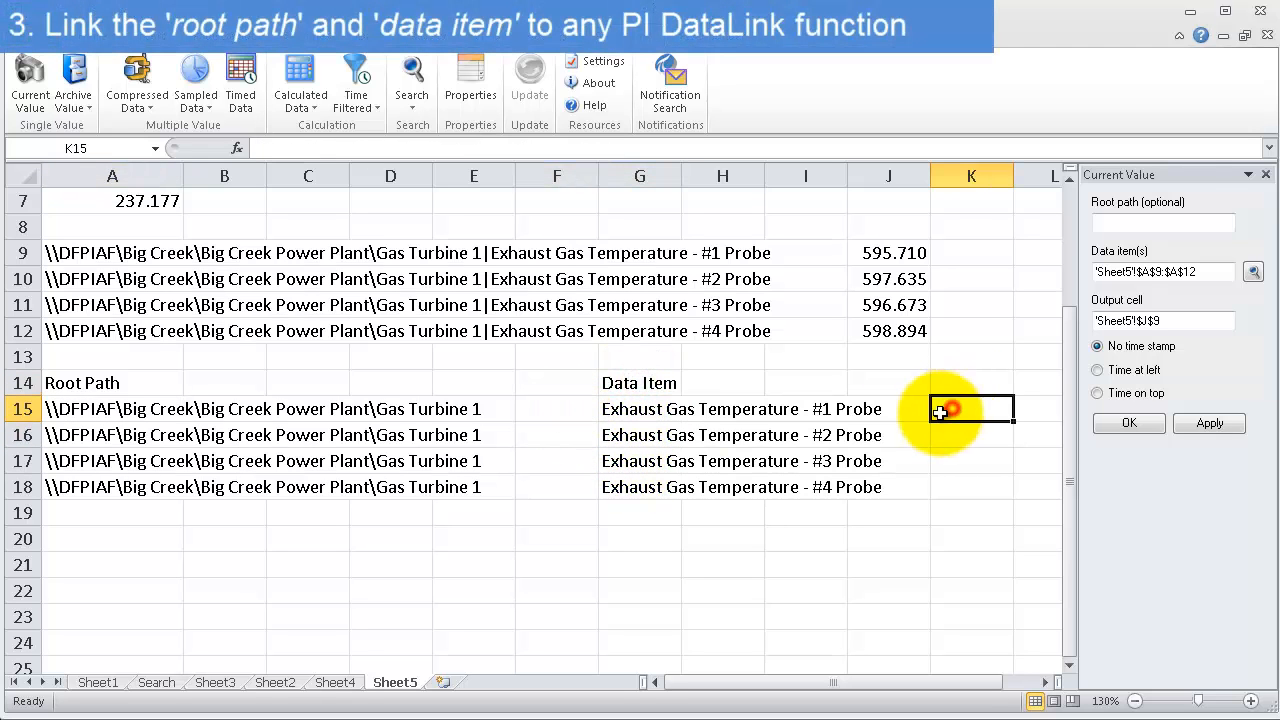
left_click(1266, 175)
left_click(30, 82)
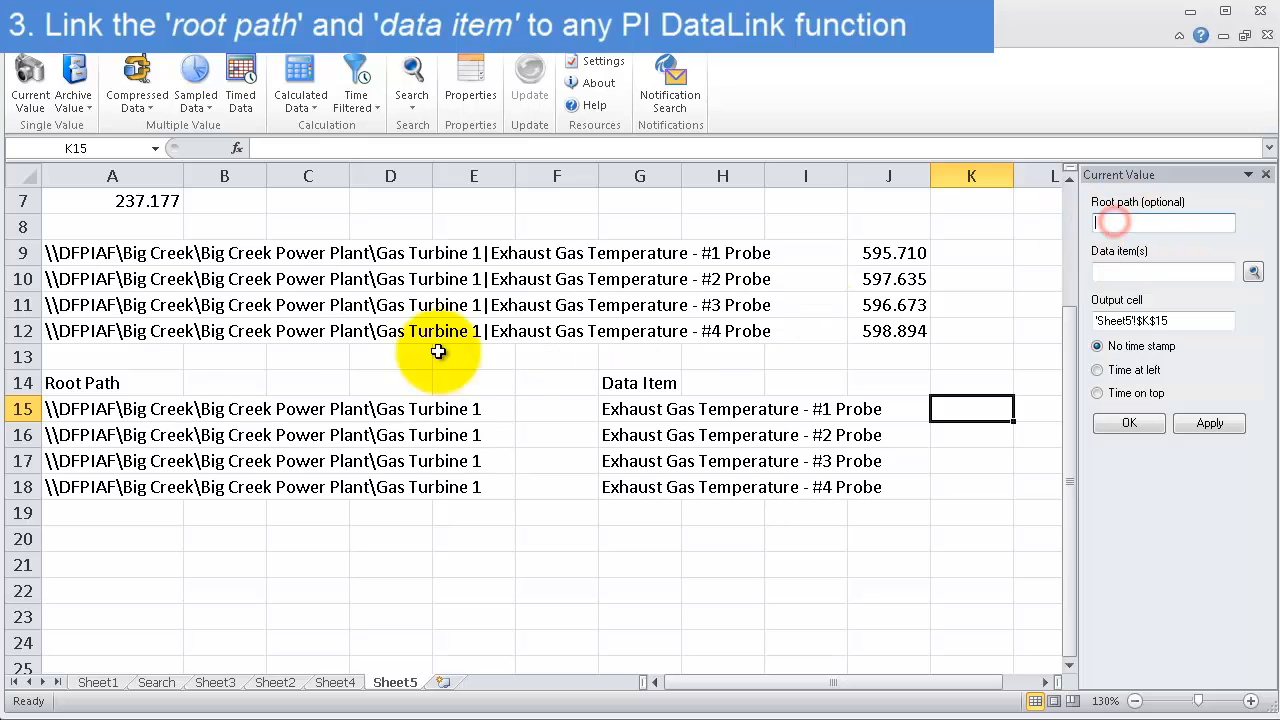
left_click(95, 408)
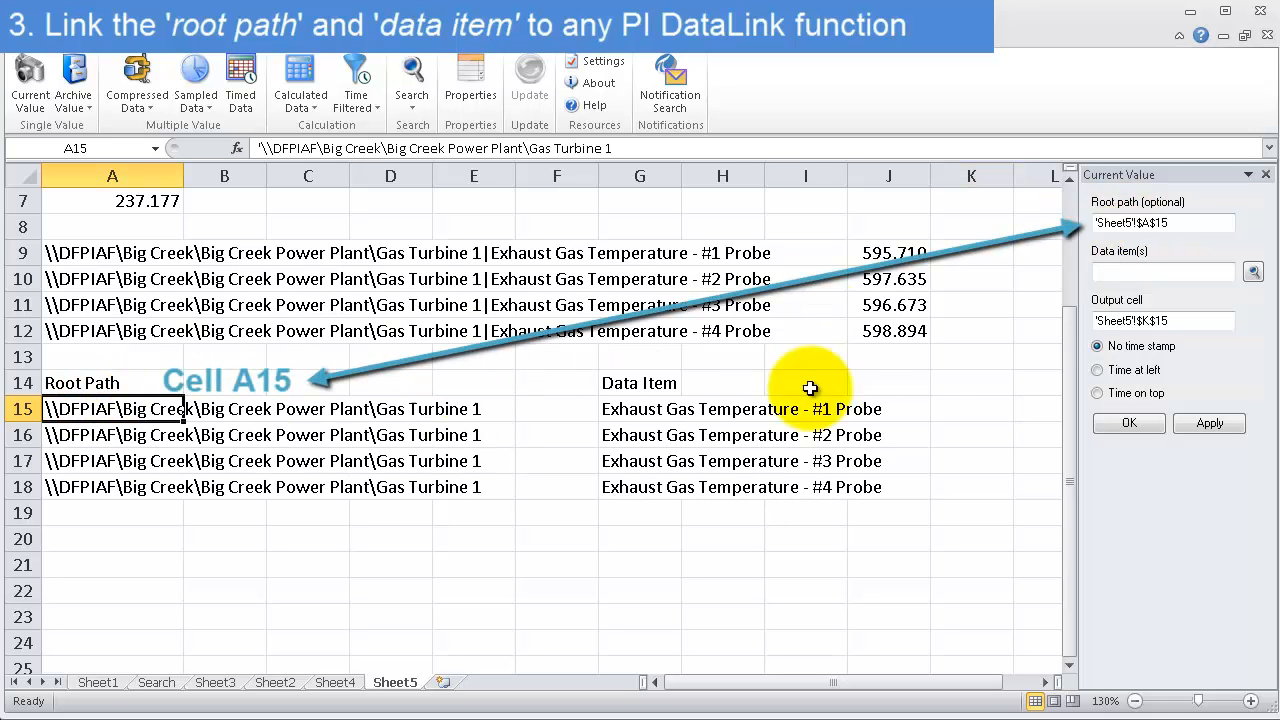
left_click_drag(643, 405, 633, 489)
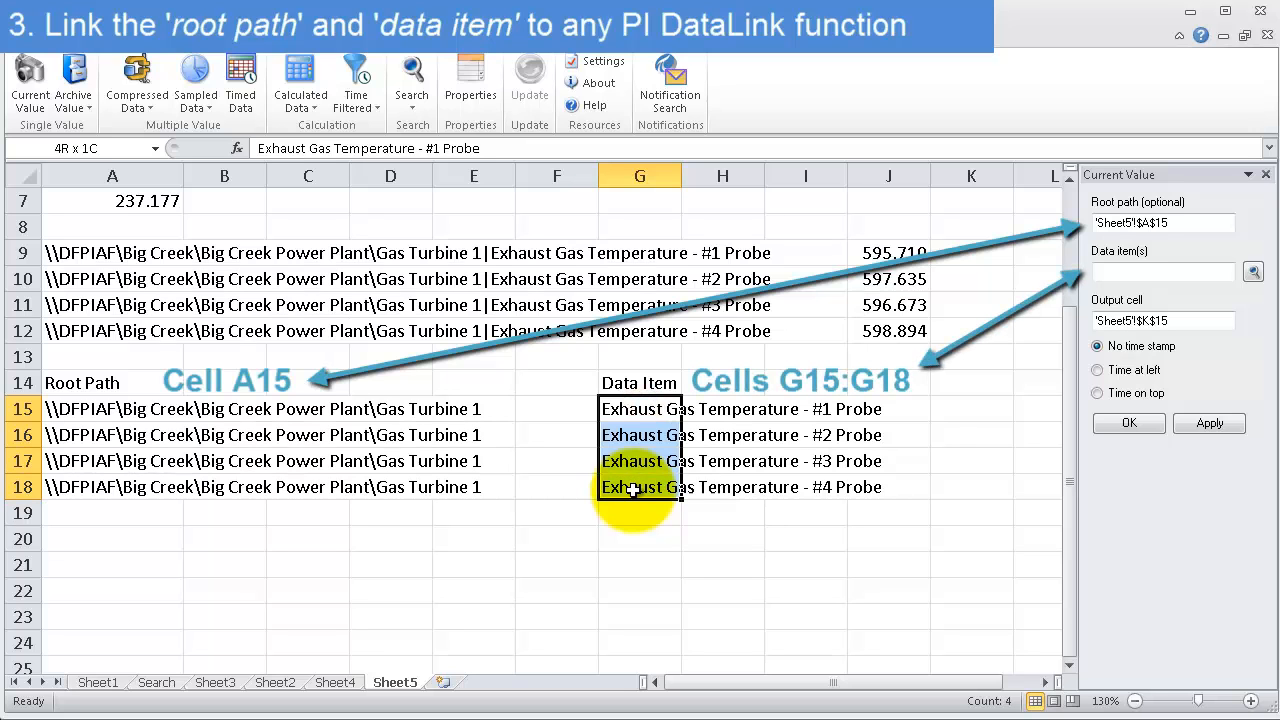
left_click(1206, 425)
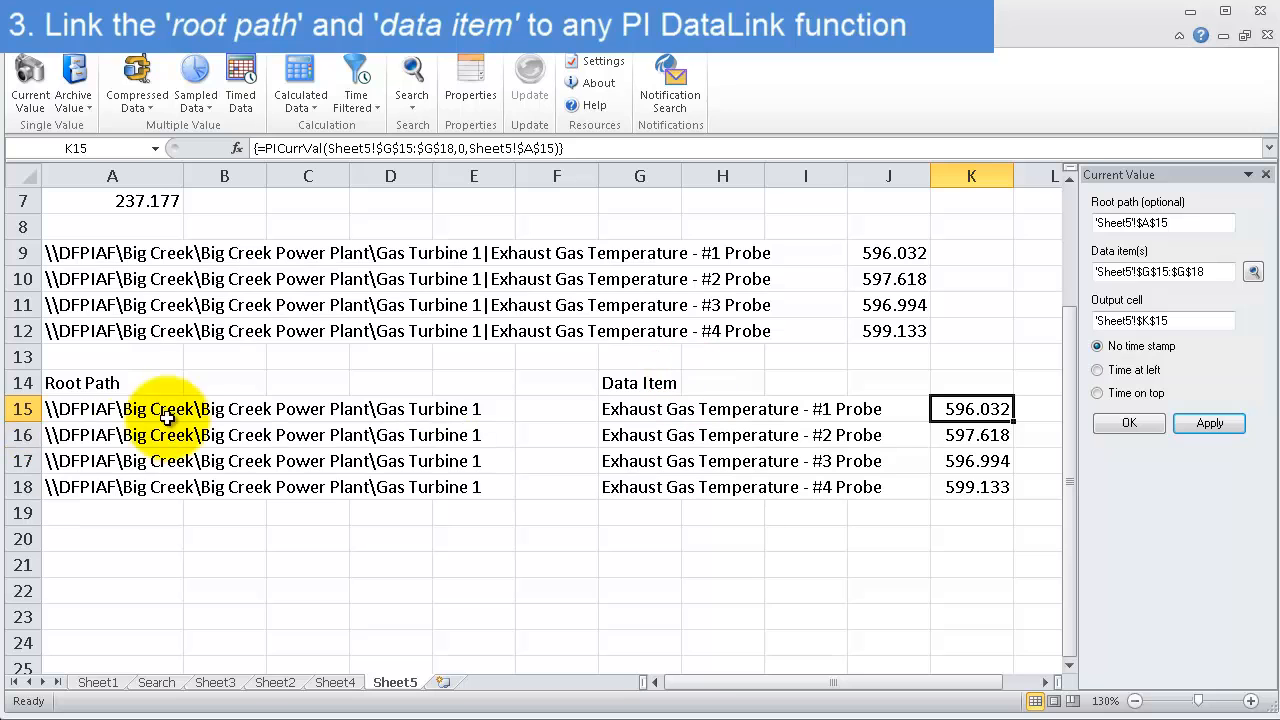
Delete the repeated root paths in A16:A18 and move the Data Item table with its values so it starts at A17.
left_click_drag(135, 435, 118, 490)
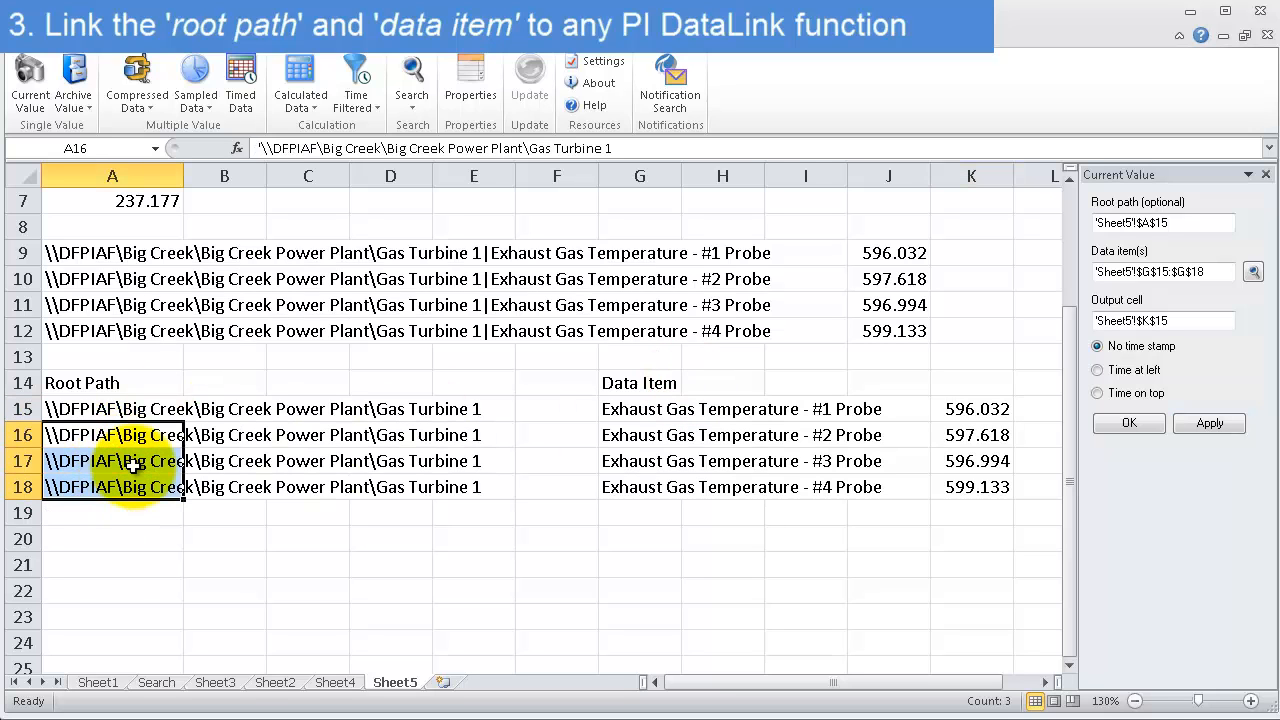
key("Delete")
left_click(345, 537)
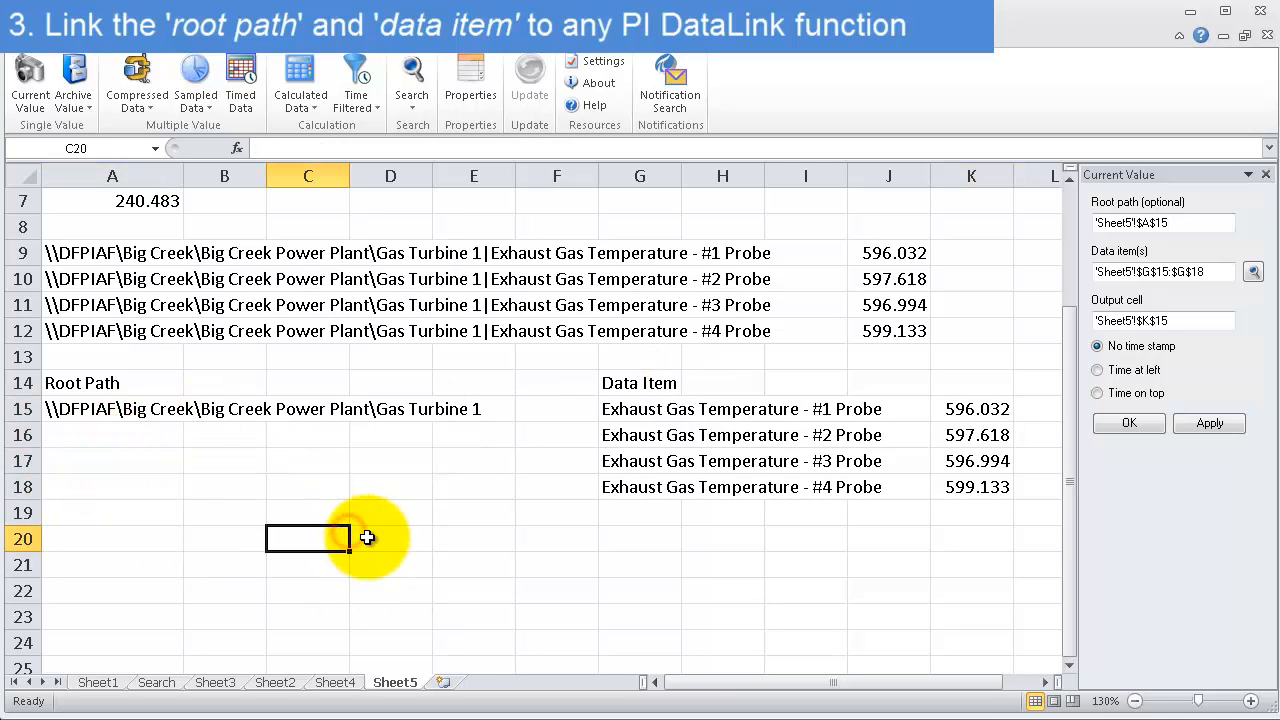
left_click_drag(651, 380, 396, 570)
left_click(610, 458)
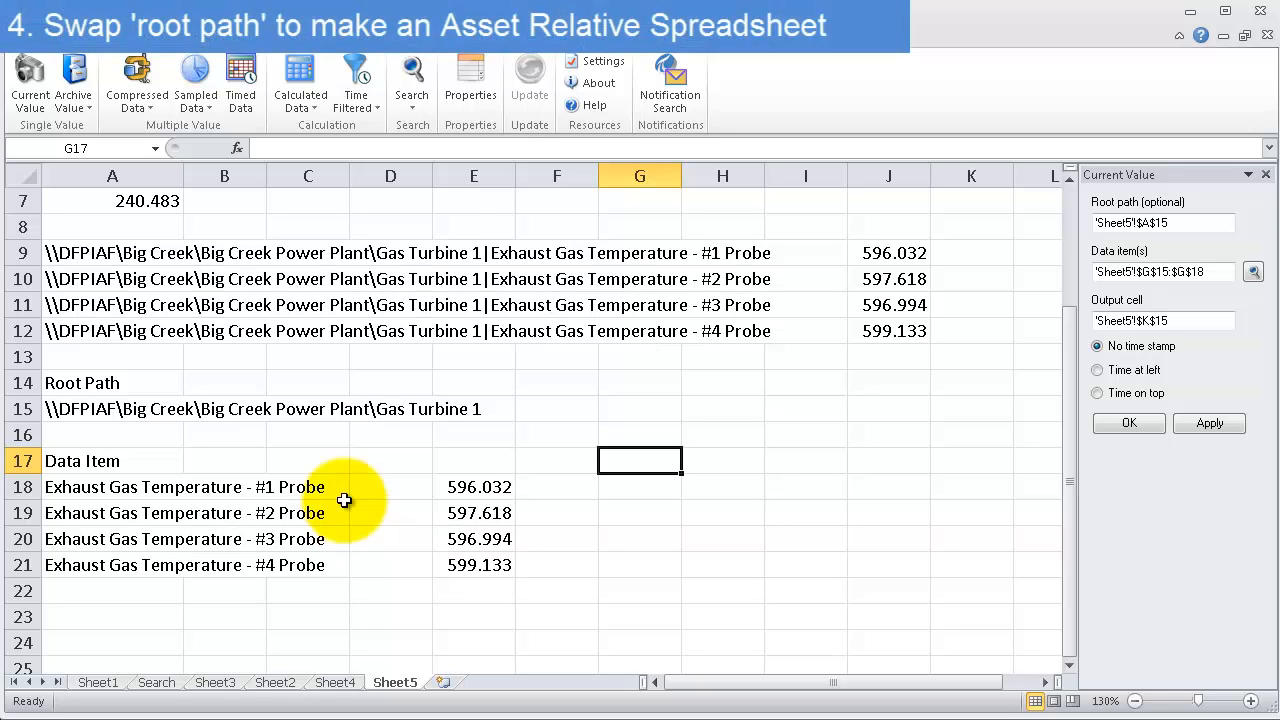
Examine the child elements of Big Creek Power Plant in the PI DataLink search, and close it without inserting anything.
left_click(434, 62)
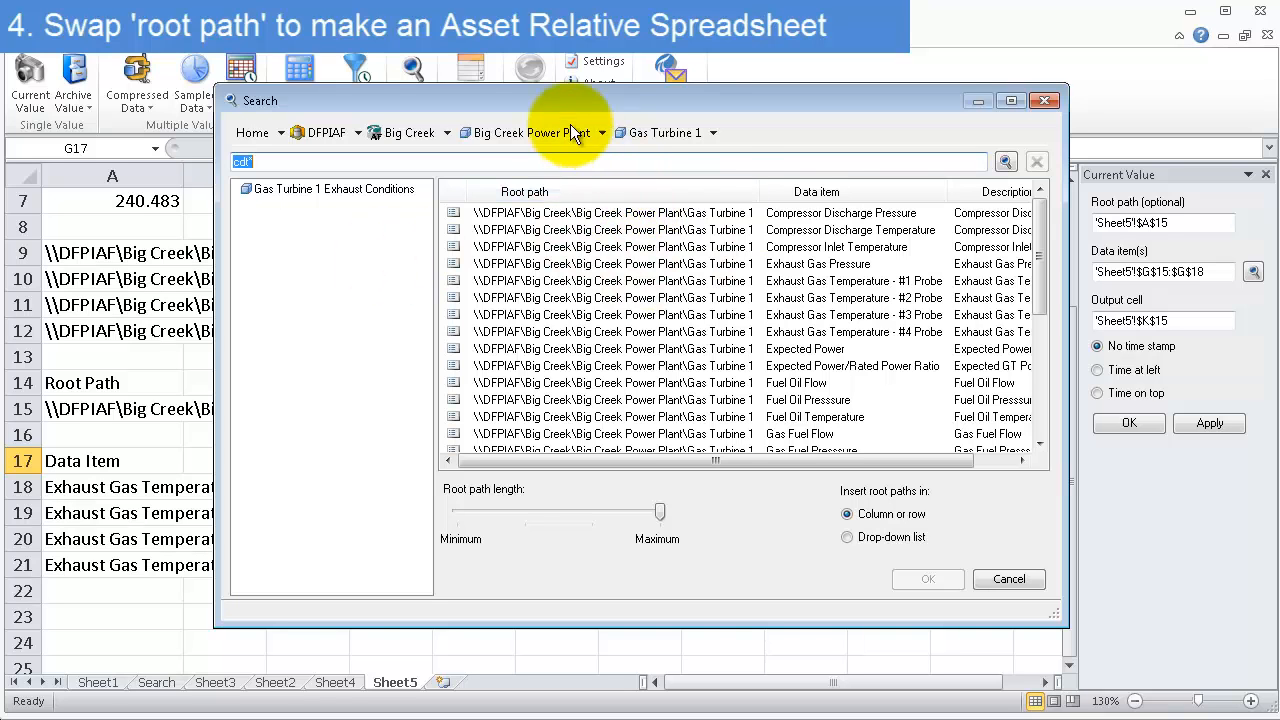
left_click(537, 132)
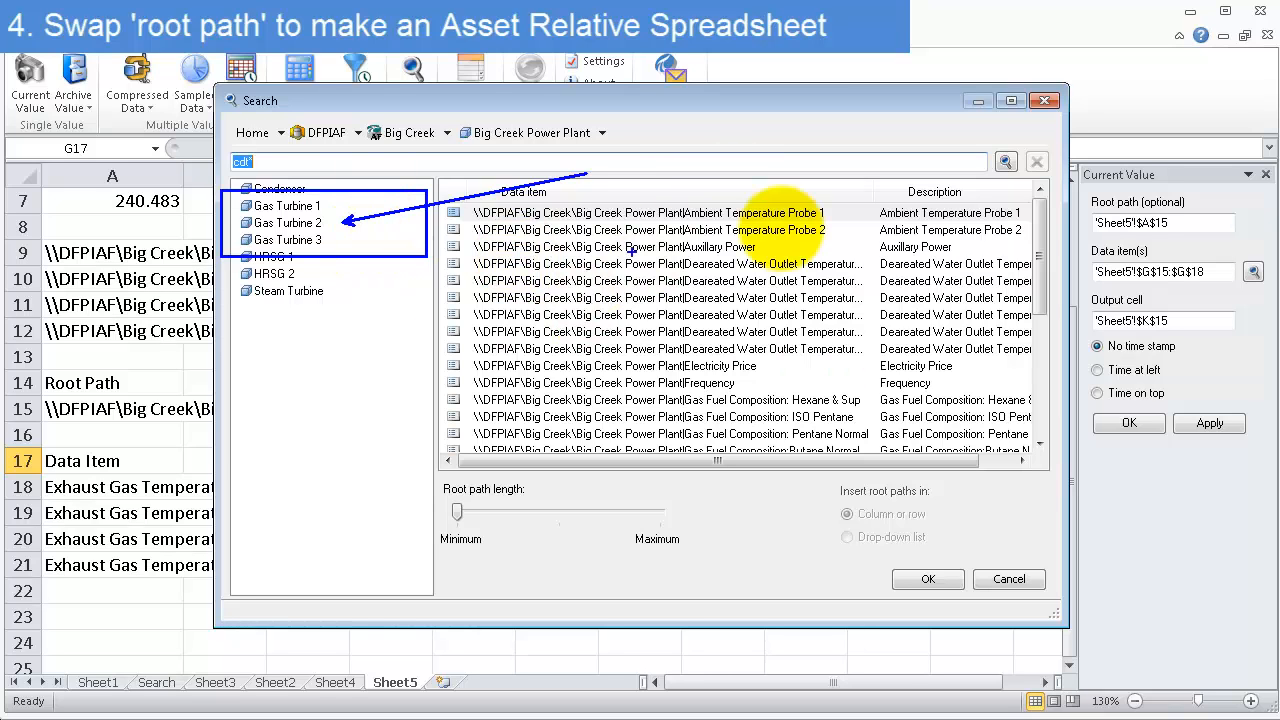
left_click(1047, 100)
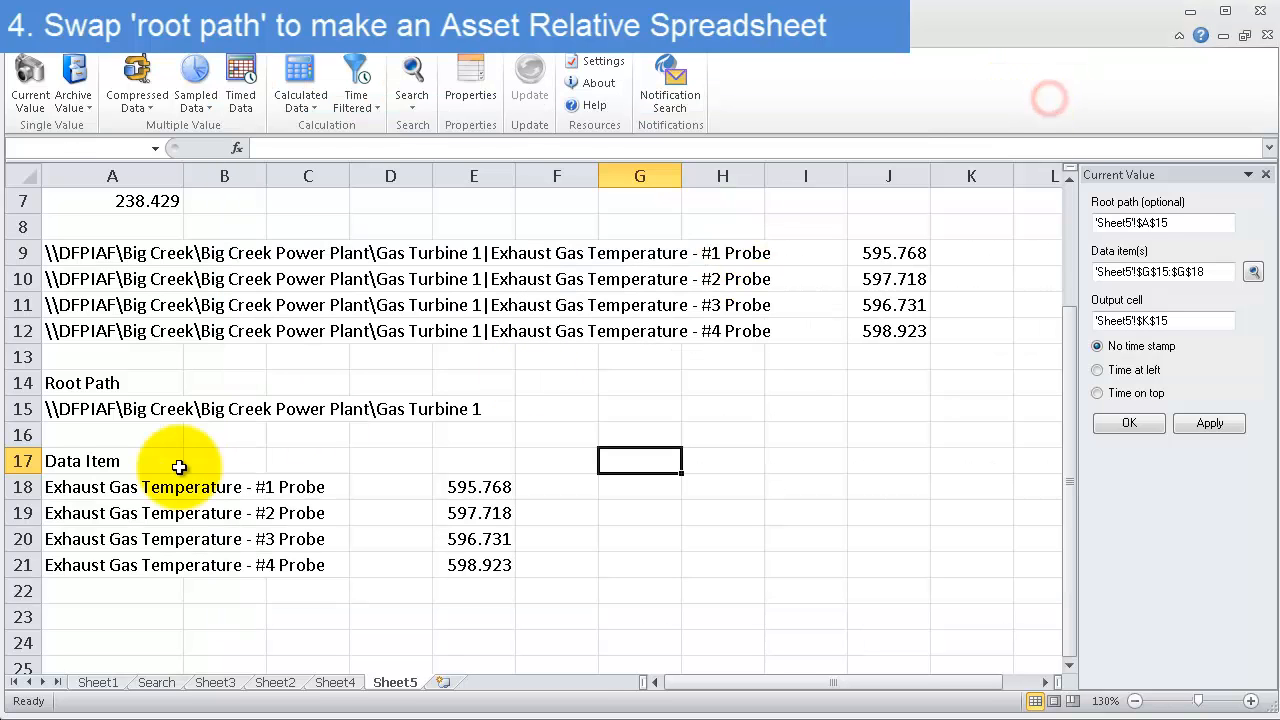
Change the root path in A15 so that it ends in Gas Turbine 2.
left_click(115, 410)
double_click(120, 410)
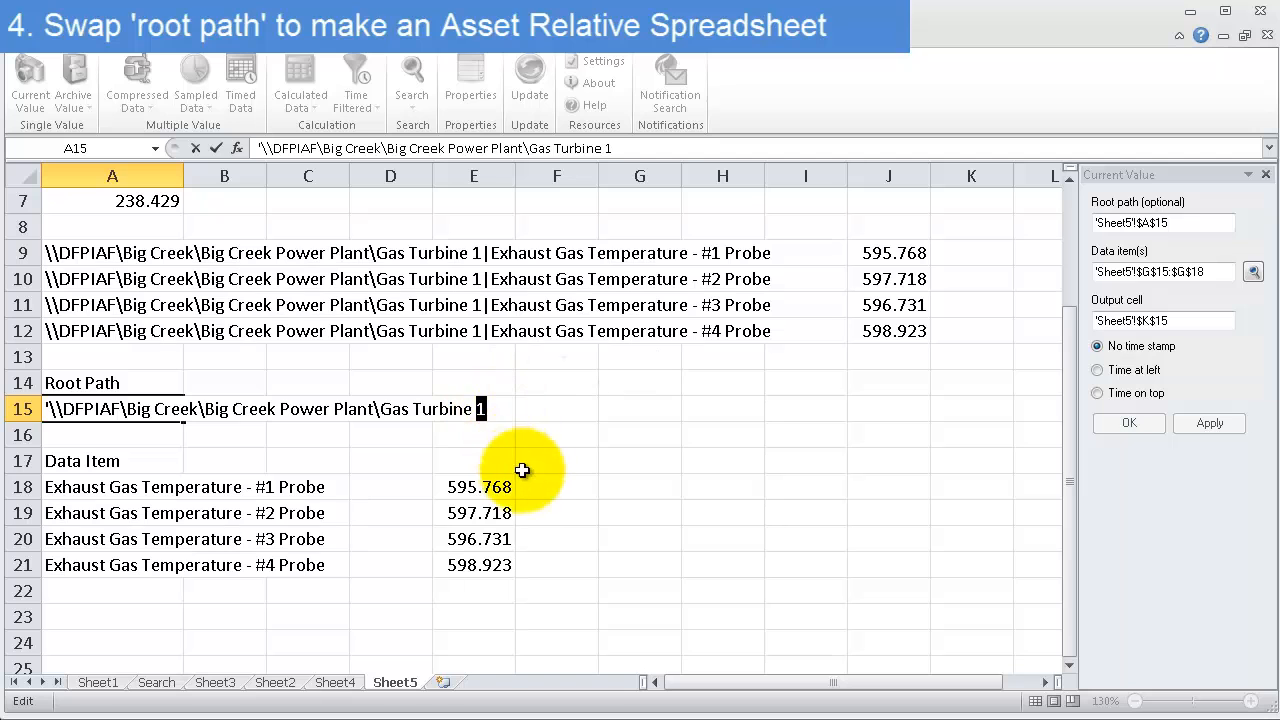
type("2")
key("Return")
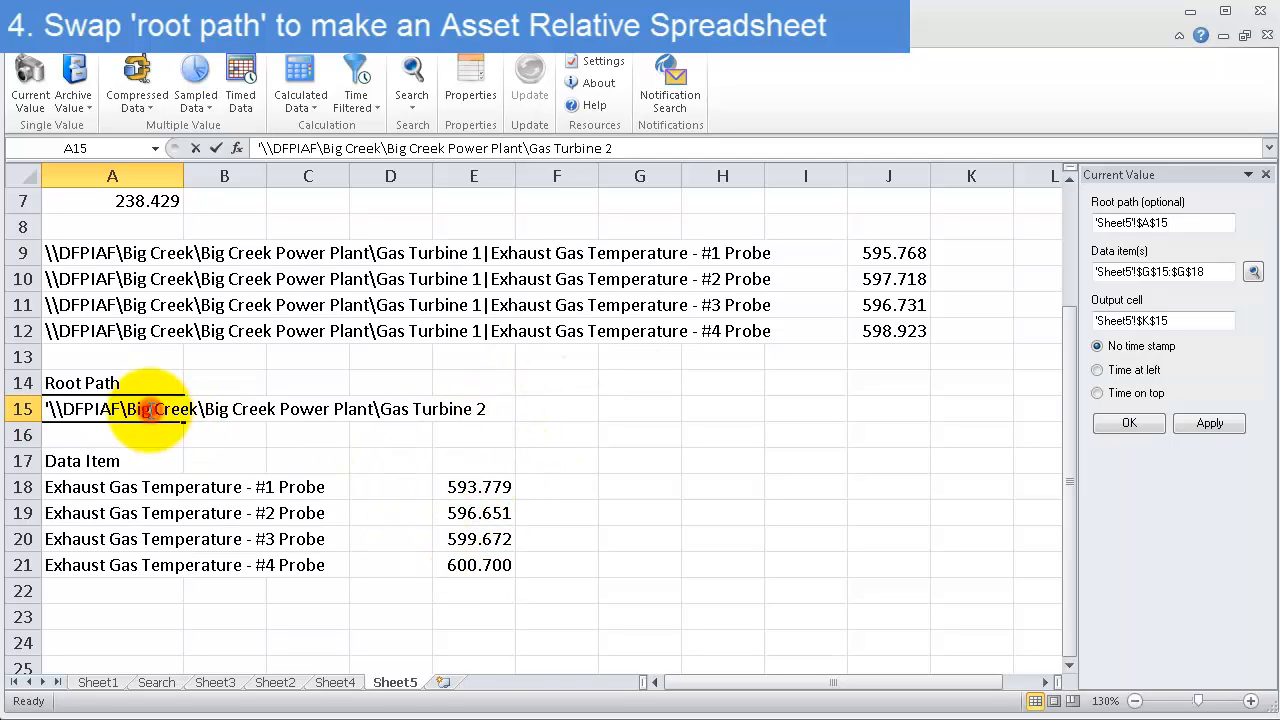
Set the root path in A15 back to Gas Turbine 1.
double_click(482, 409)
type("1")
key("Return")
left_click(220, 456)
left_click(143, 614)
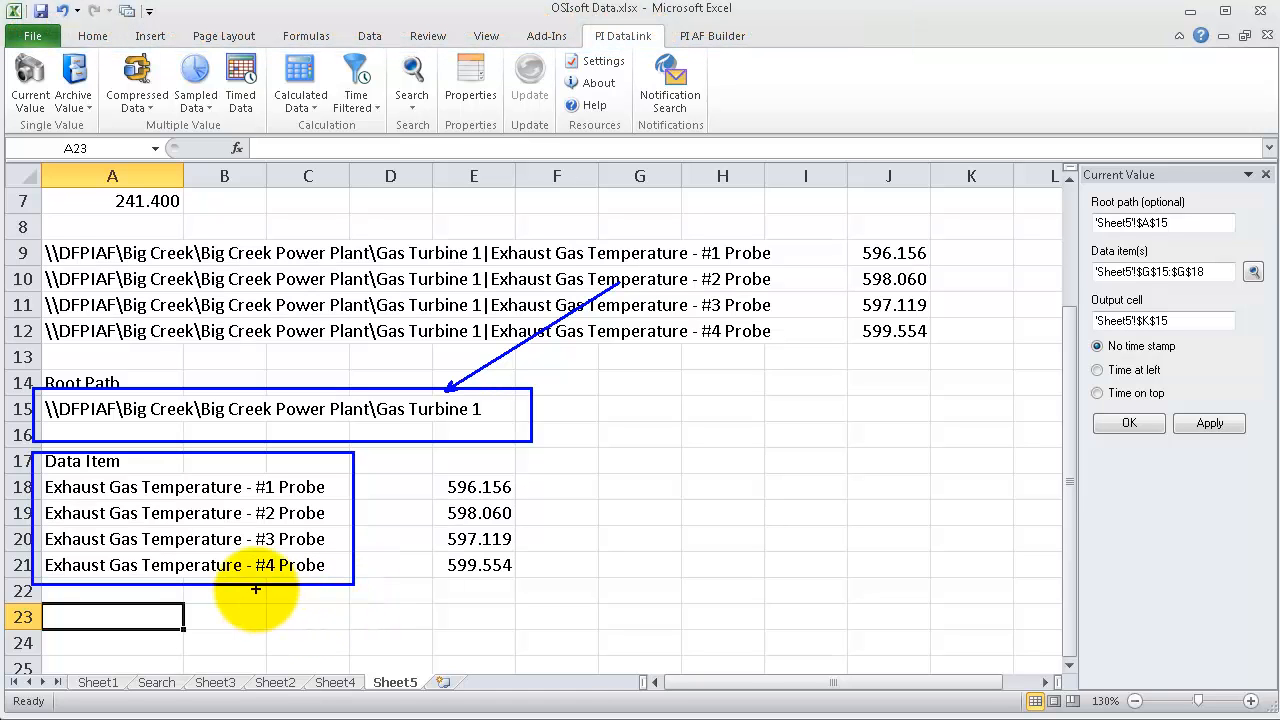
Open the PI DataLink search for cell A23 and go up to the Big Creek Power Plant level.
scroll(249, 443, "down", 2)
left_click(123, 463)
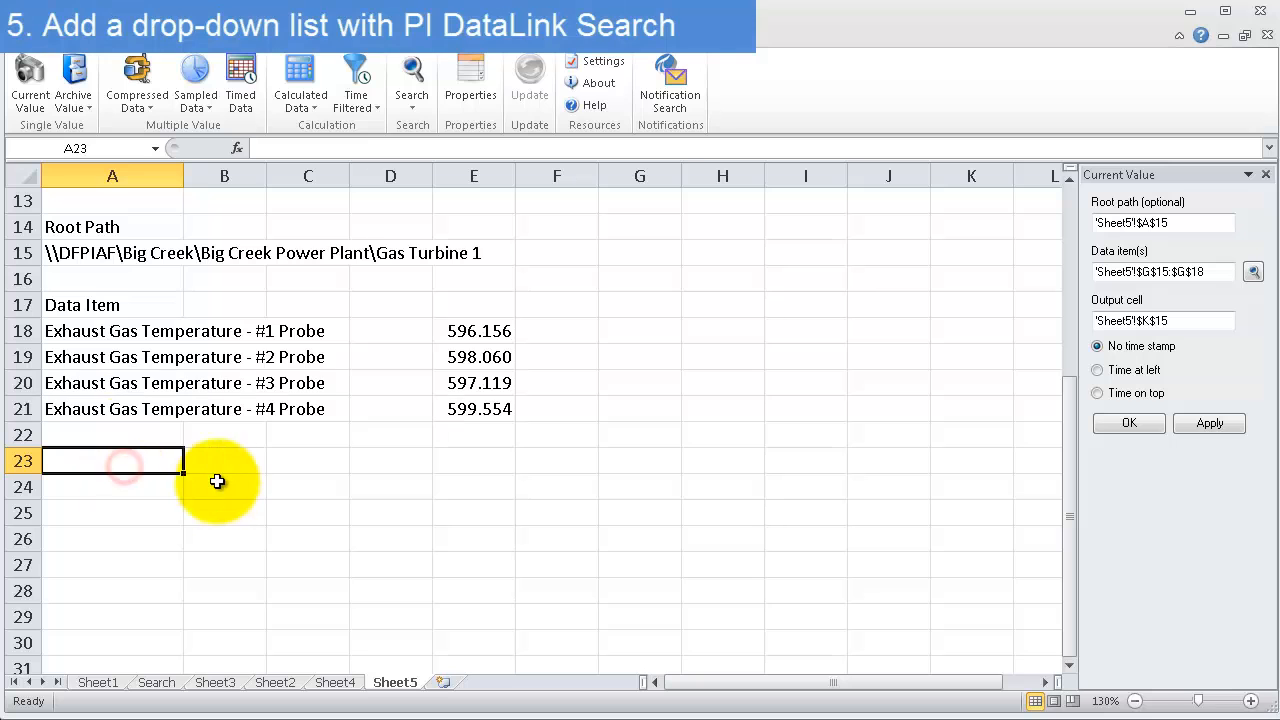
left_click(412, 75)
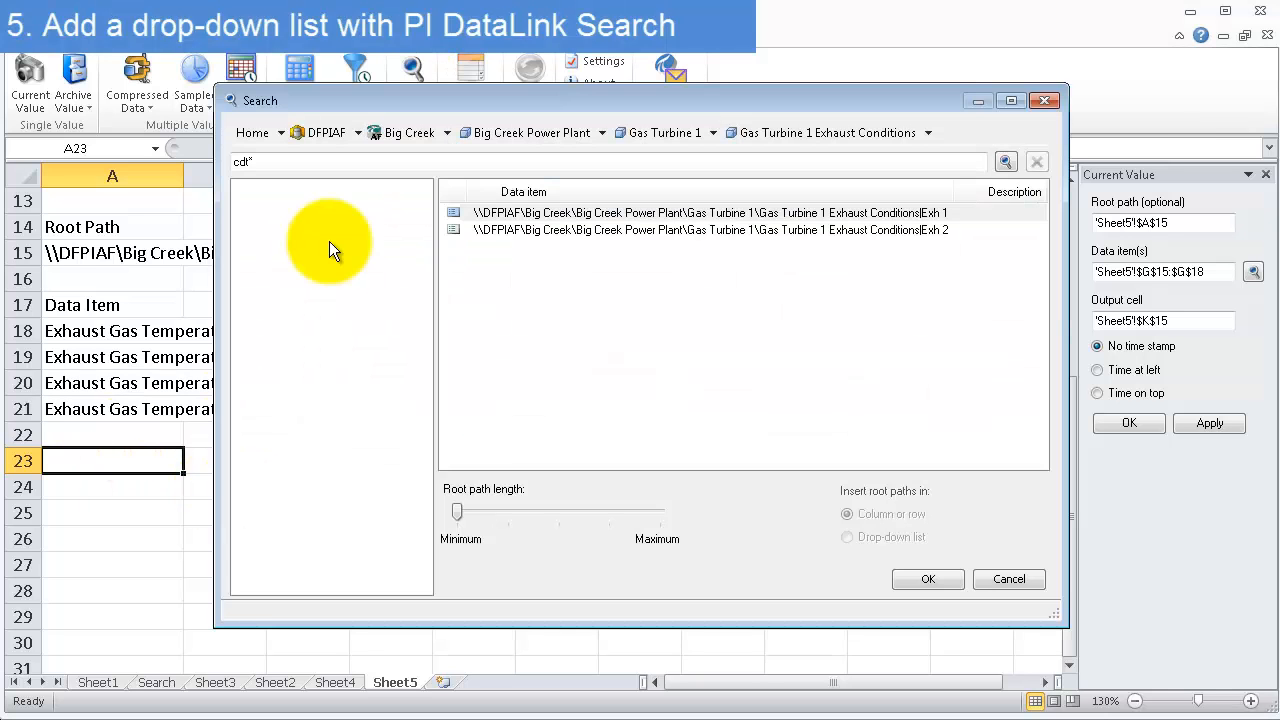
left_click(272, 164)
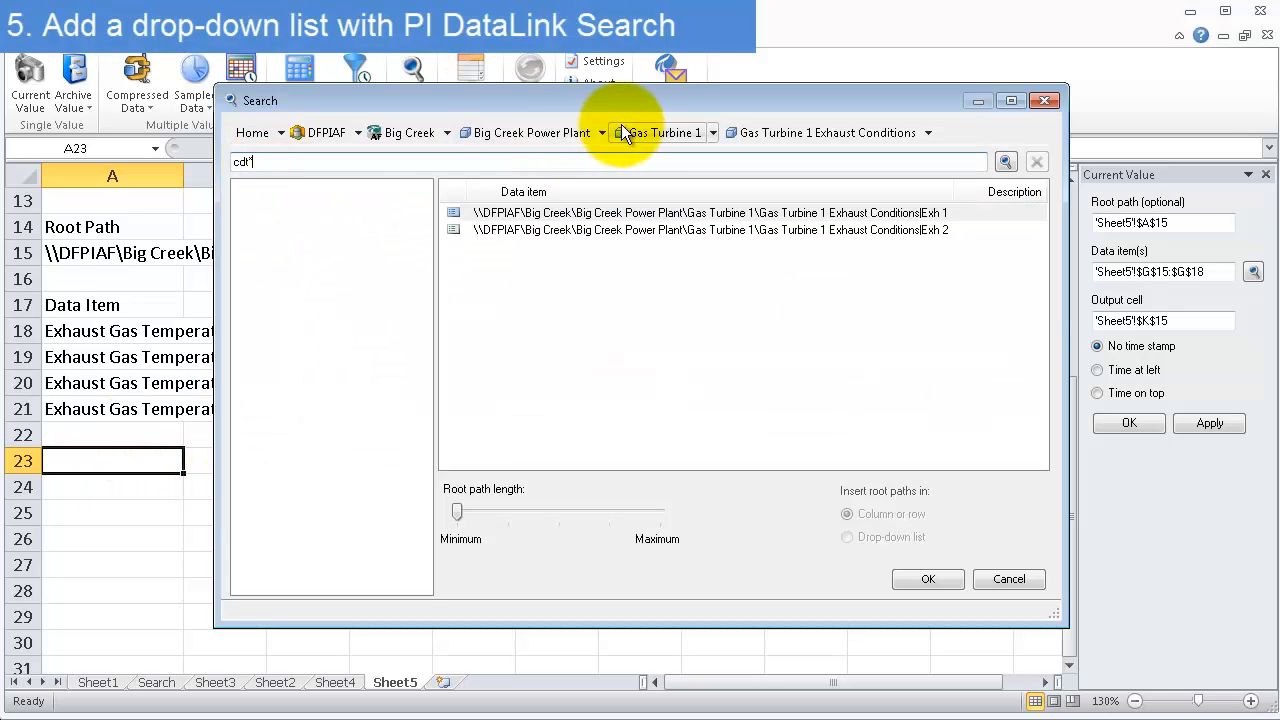
left_click(536, 135)
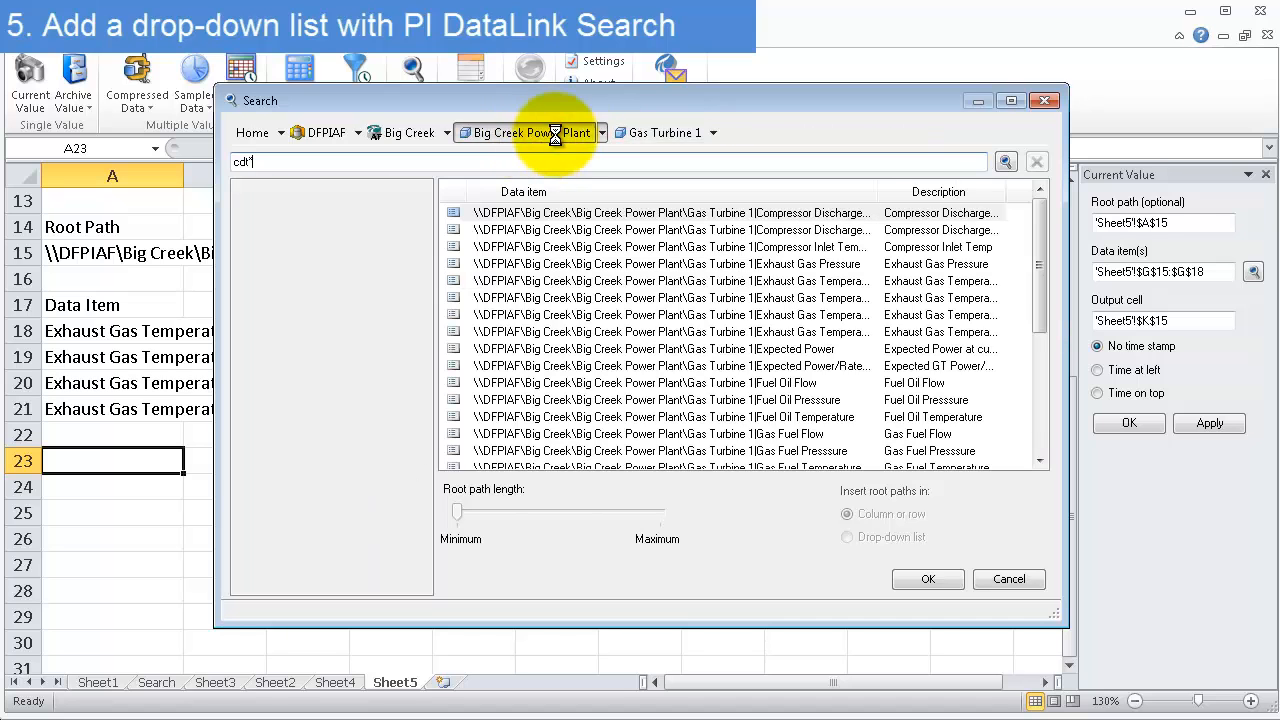
left_click_drag(553, 102, 762, 97)
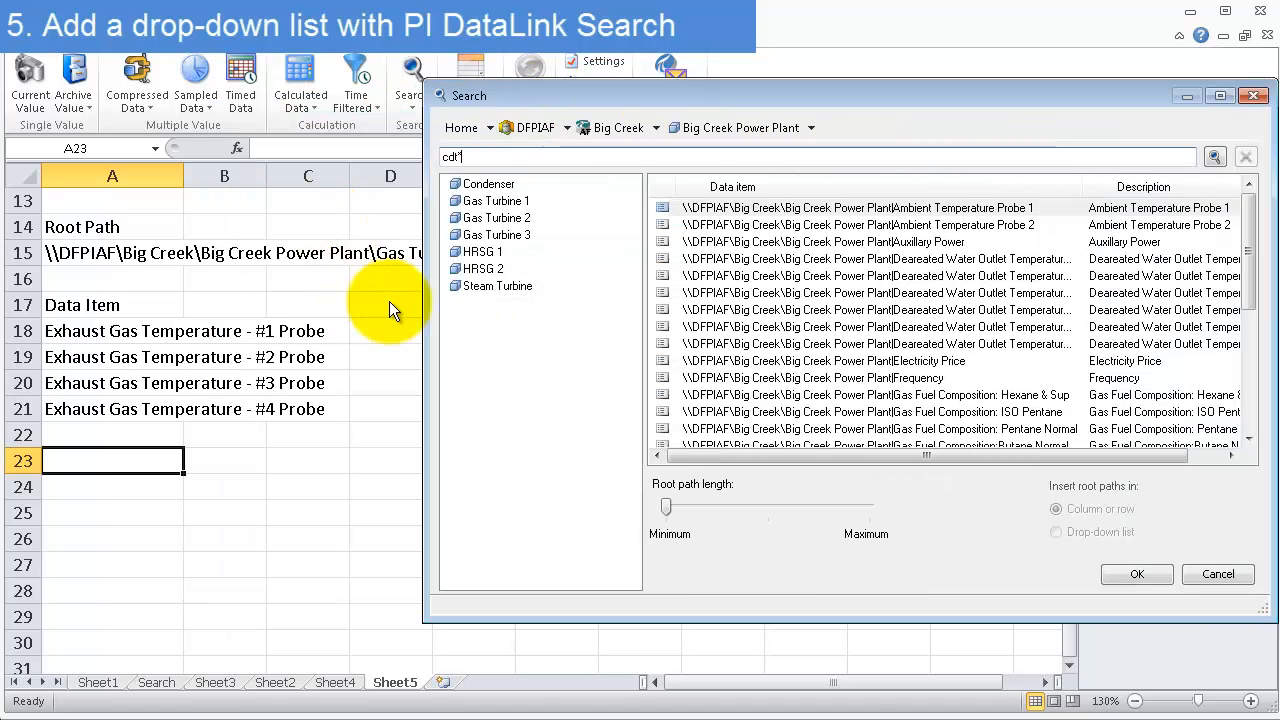
Replace the old search term and search Big Creek Power Plant for exhaust gas temperature.
left_click_drag(471, 157, 415, 158)
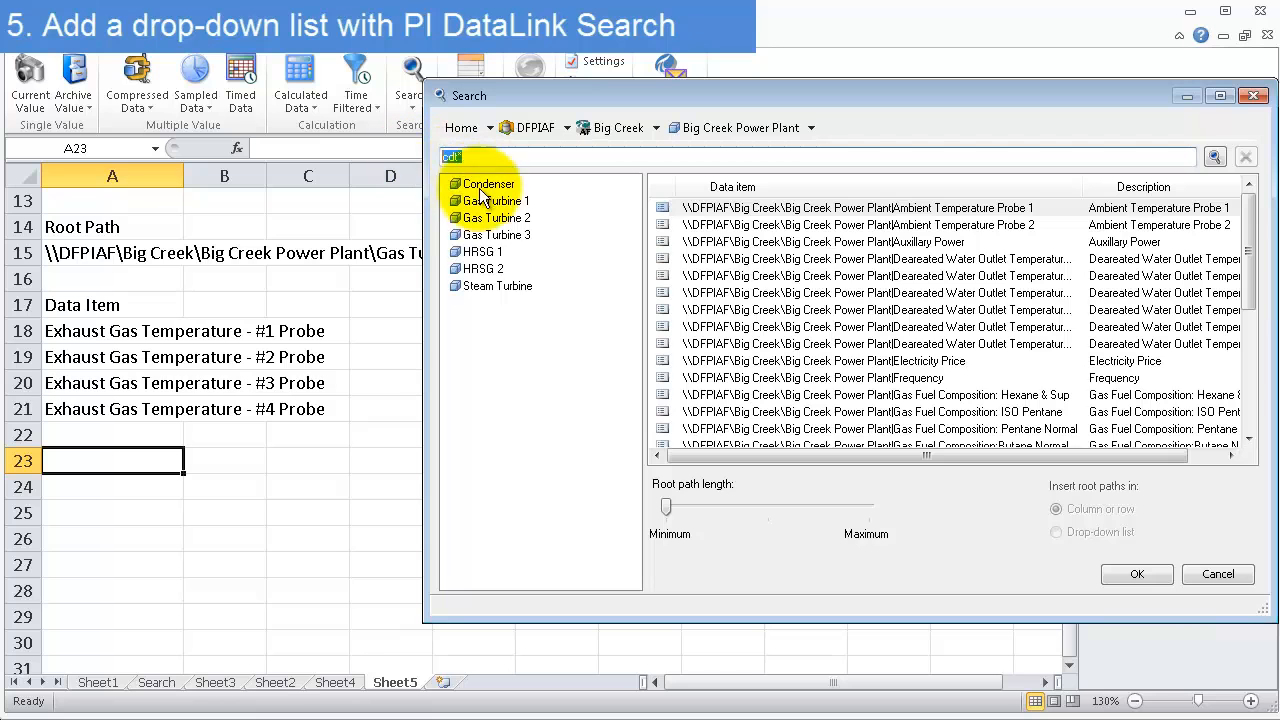
key("Delete")
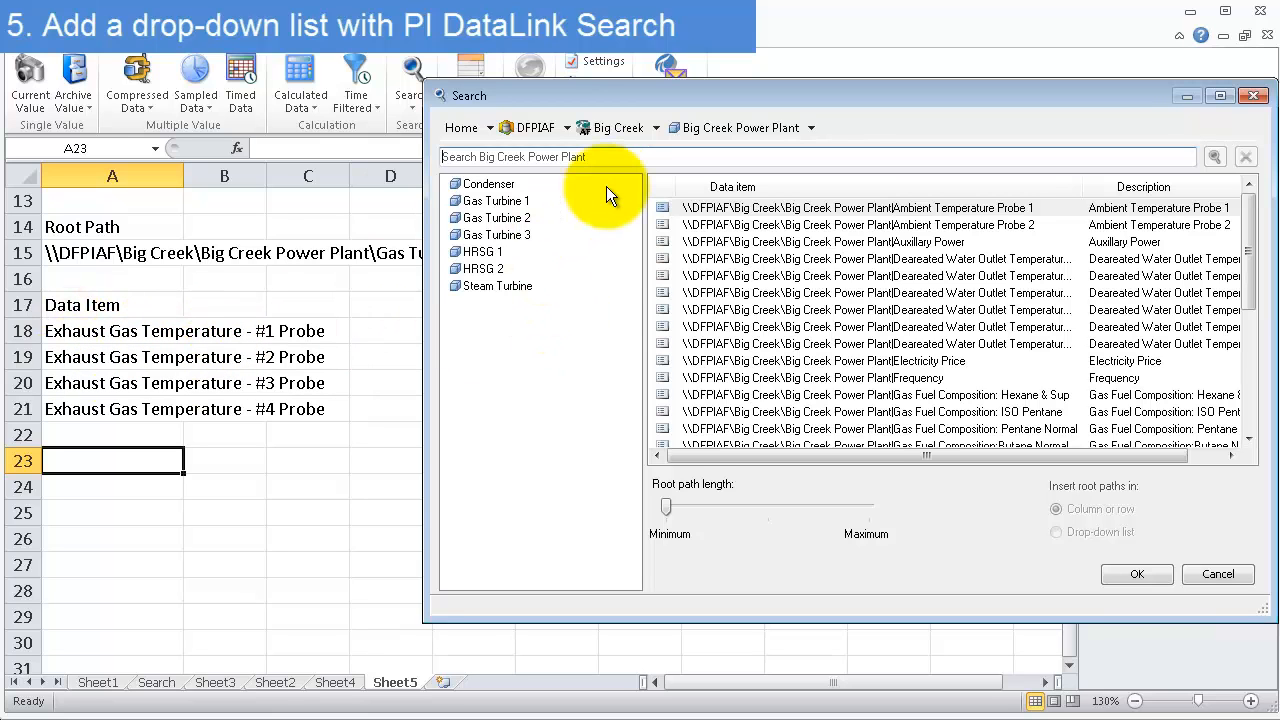
type("exhaust ")
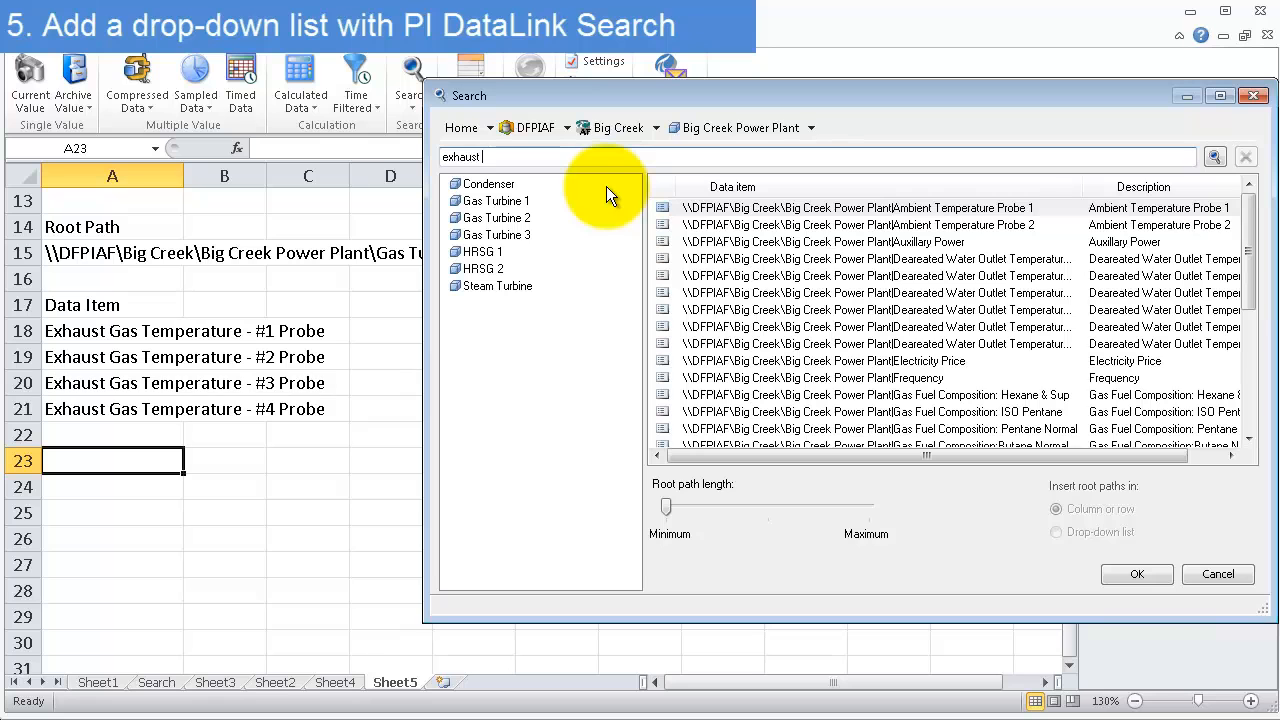
type("gas temperature")
key("Return")
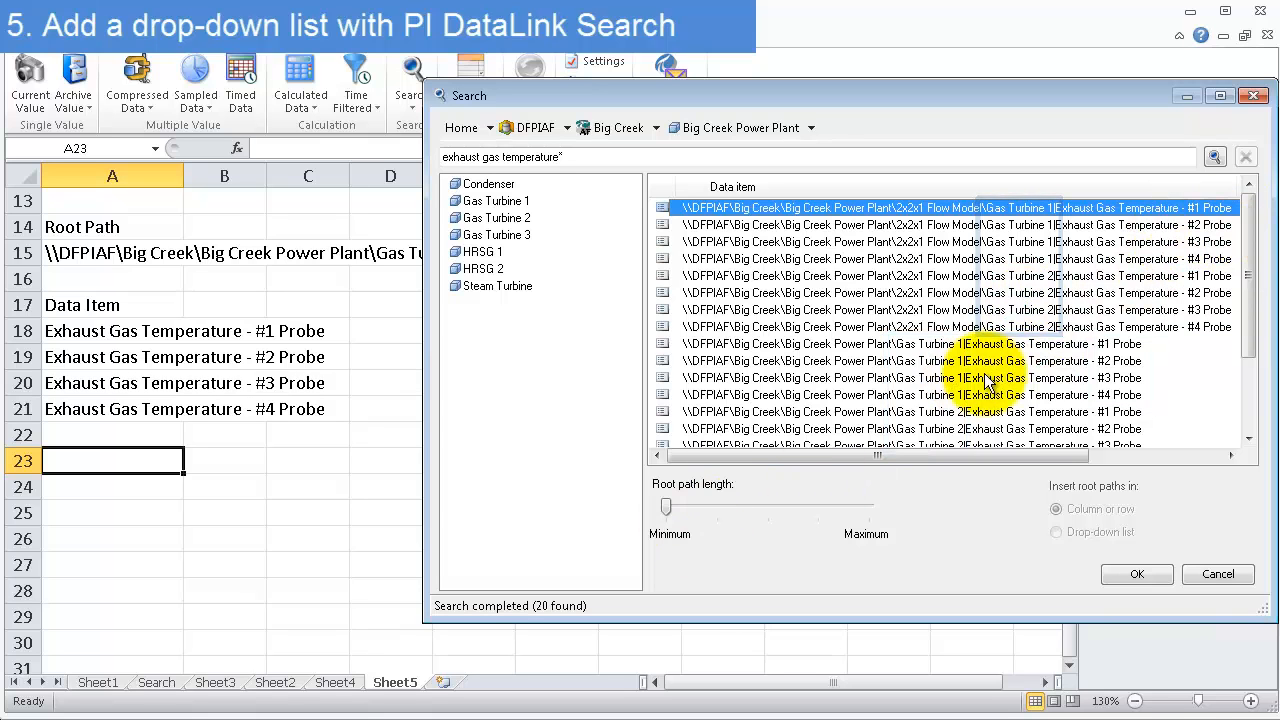
Insert the 2x2x1 Flow Model results for Gas Turbines 1 and 2, with maximum root path length and root paths as a drop-down list.
left_click(1136, 327, "shift")
left_click_drag(666, 508, 926, 508)
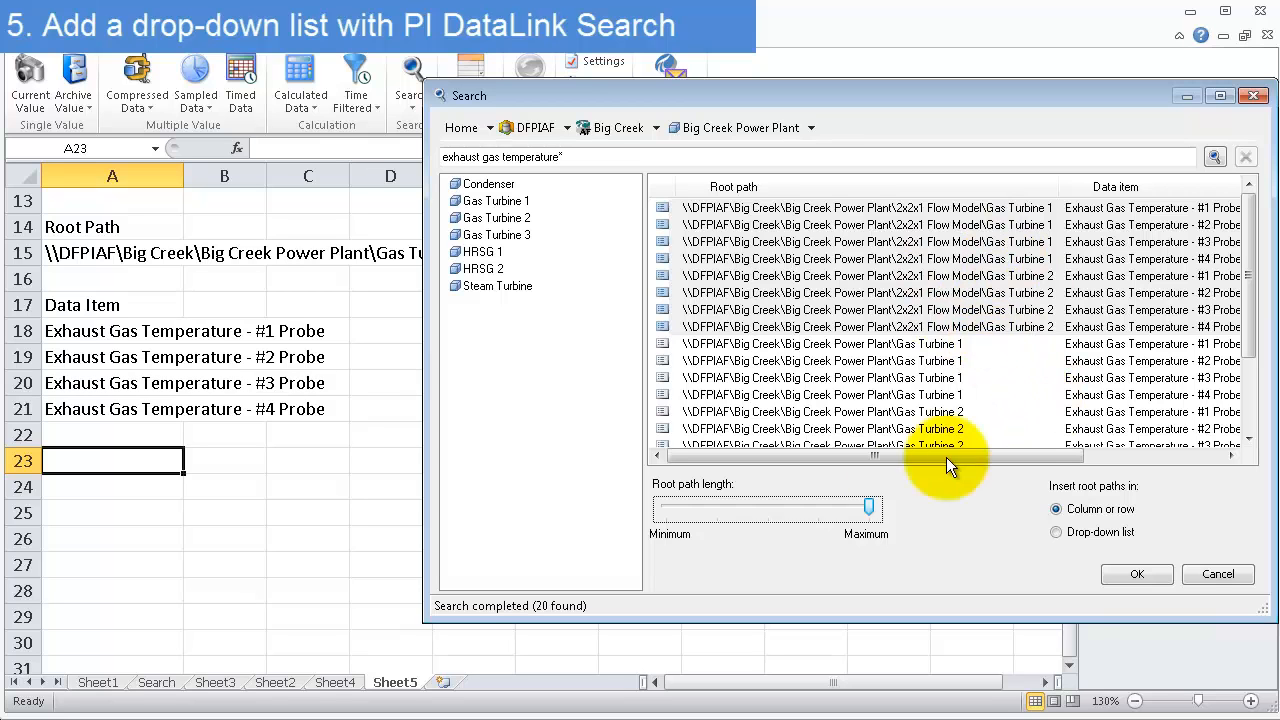
left_click(1075, 533)
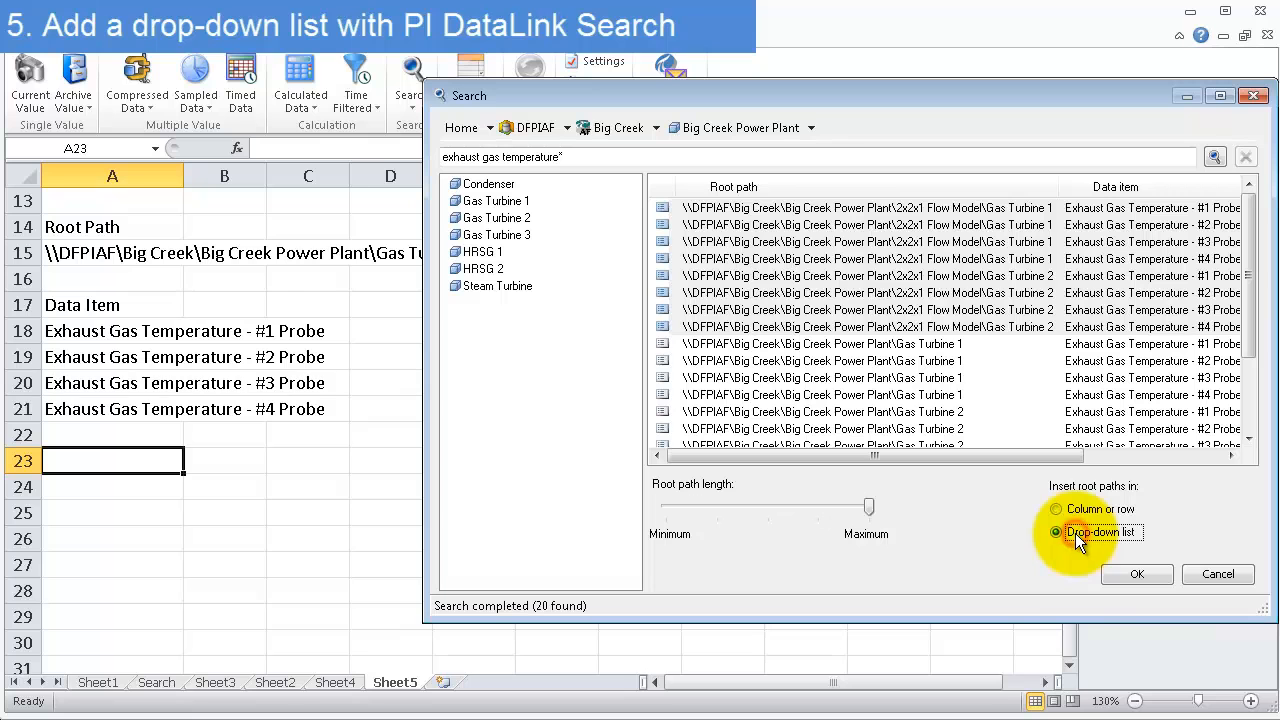
left_click(1140, 576)
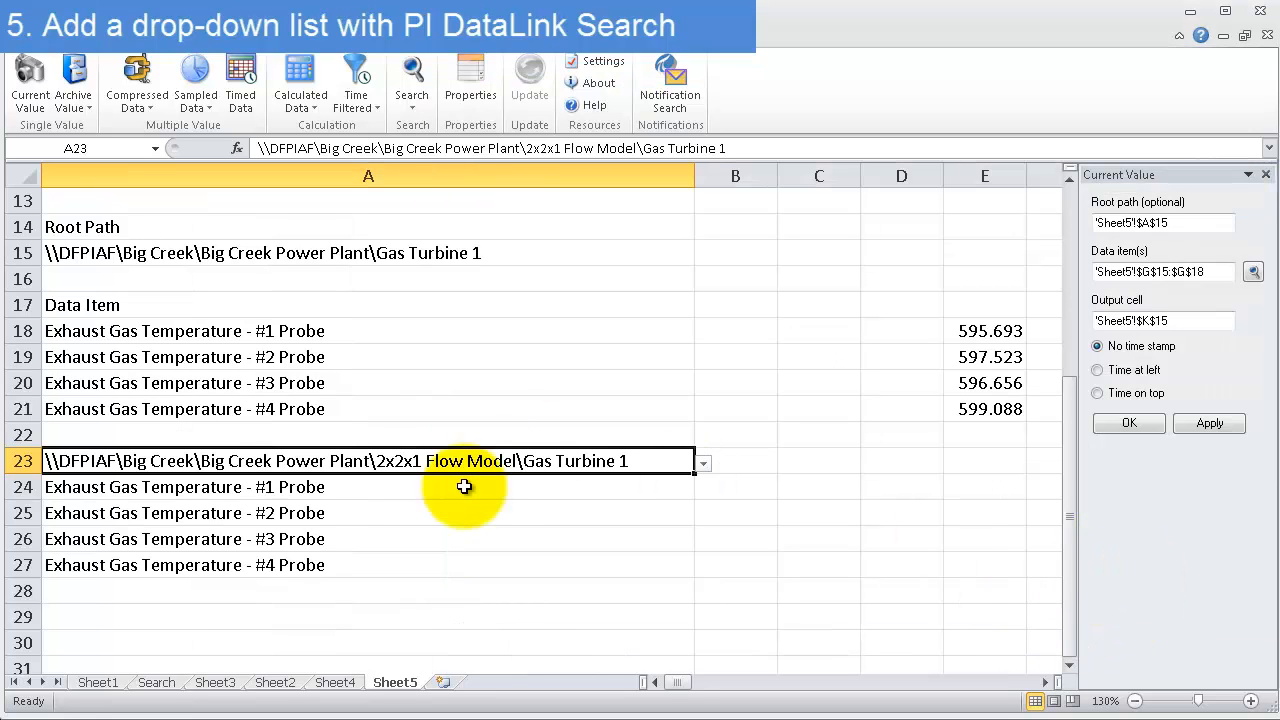
left_click(351, 545)
left_click(347, 487)
mouse_move(354, 561)
left_mouse_down()
mouse_move(357, 571)
mouse_move(335, 562)
left_mouse_up()
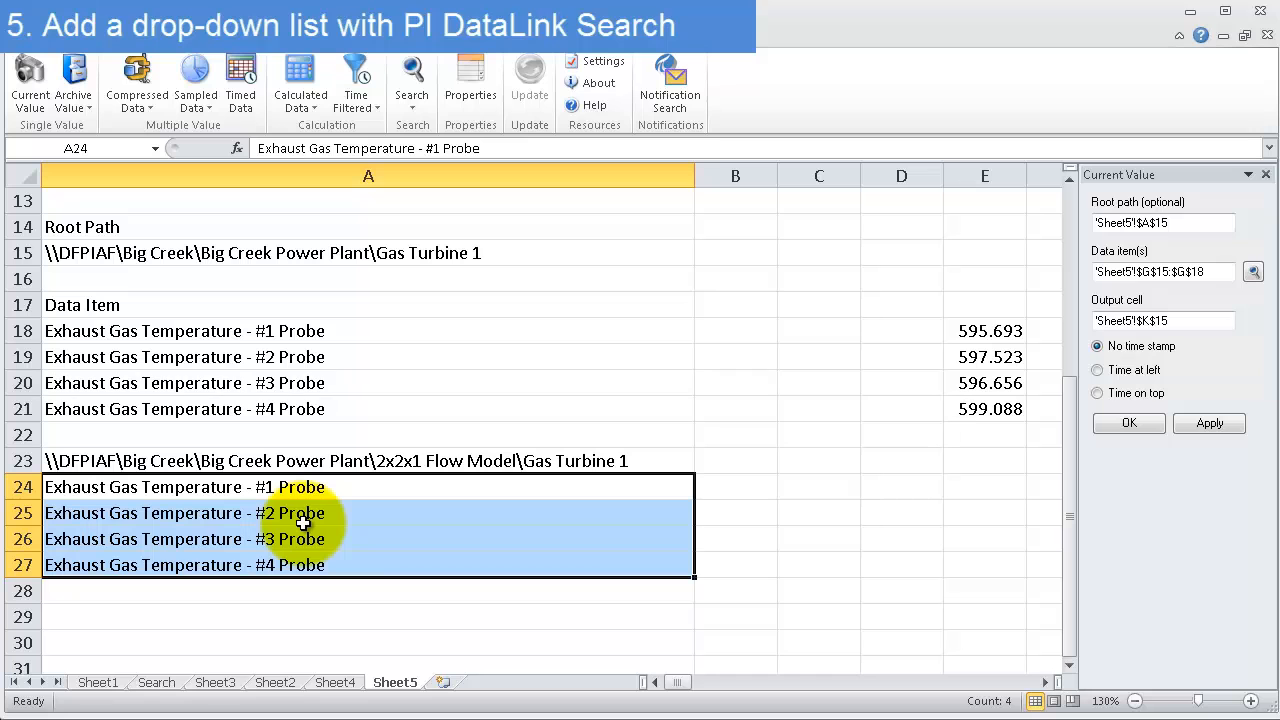
Try the root-path drop-down list in A23 by alternating between Gas Turbine 1 and Gas Turbine 2, ending on Gas Turbine 2.
left_click(396, 460)
left_click(703, 461)
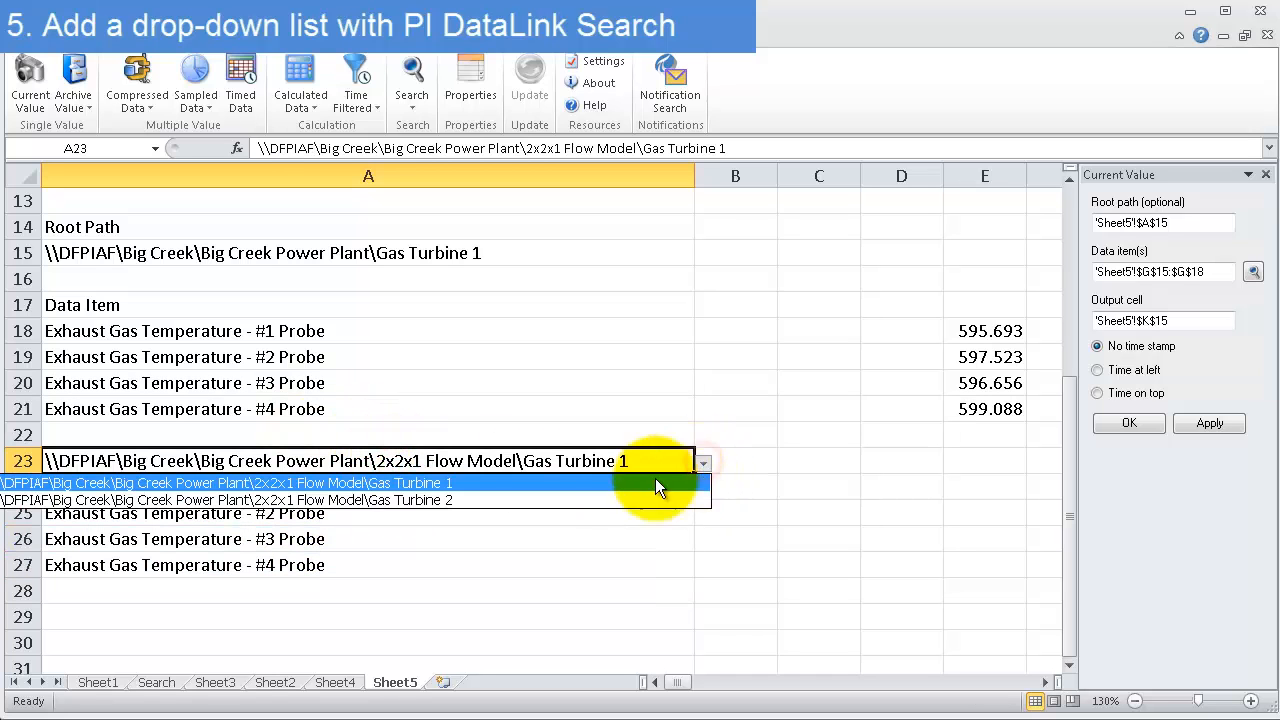
left_click(458, 500)
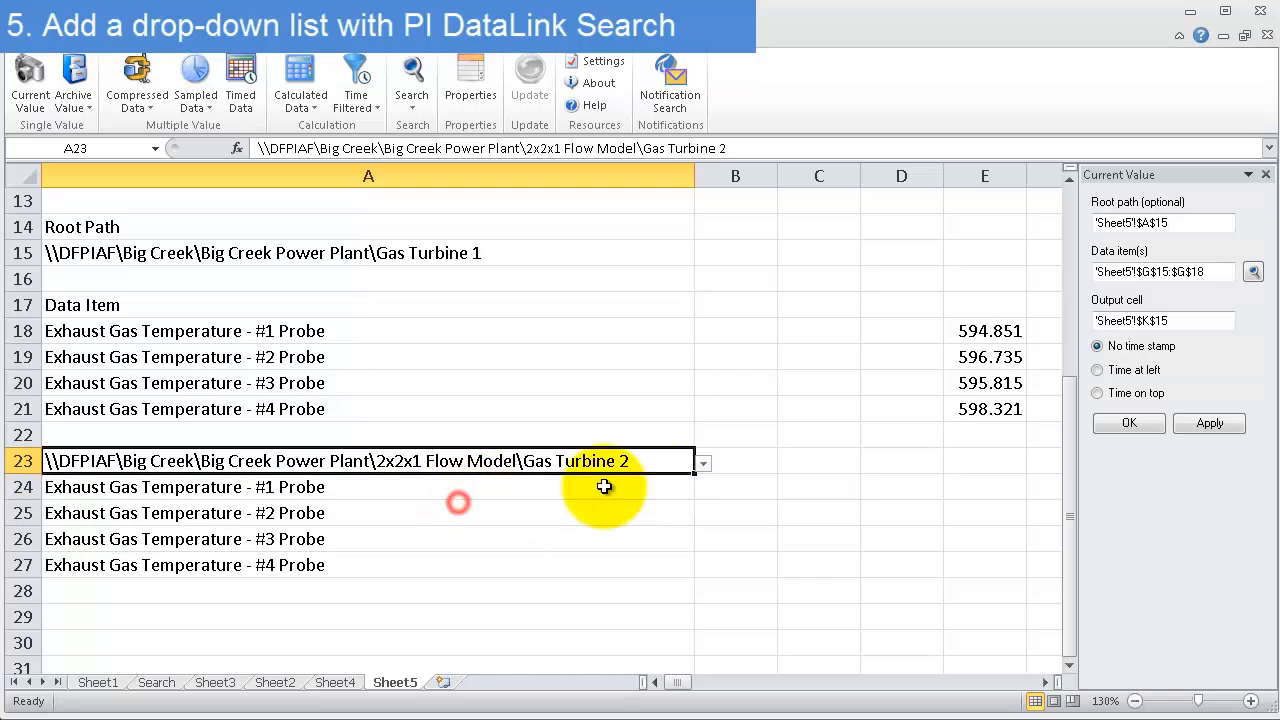
left_click(703, 466)
left_click(581, 485)
left_click(703, 468)
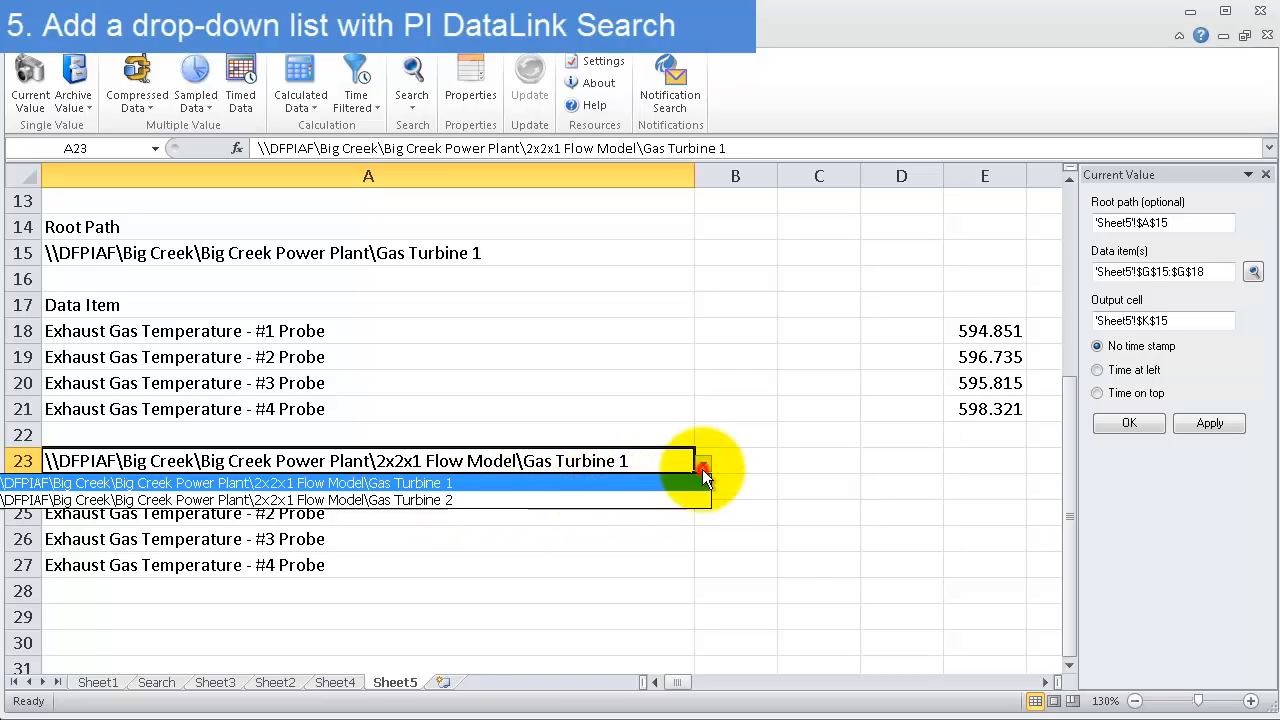
left_click(591, 500)
left_click(443, 591)
Insert current values at B24 using root path A23 and data items A24:A27, with the time at left.
left_click(752, 493)
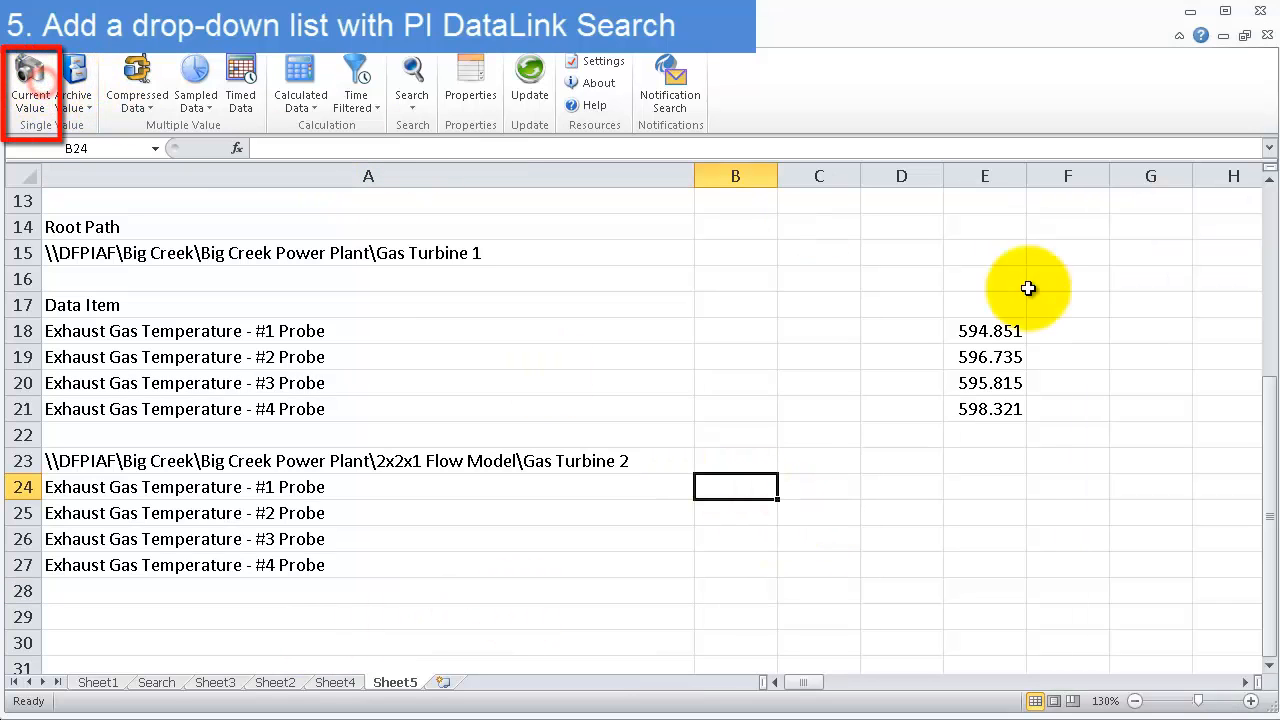
left_click(30, 80)
left_click(1133, 273)
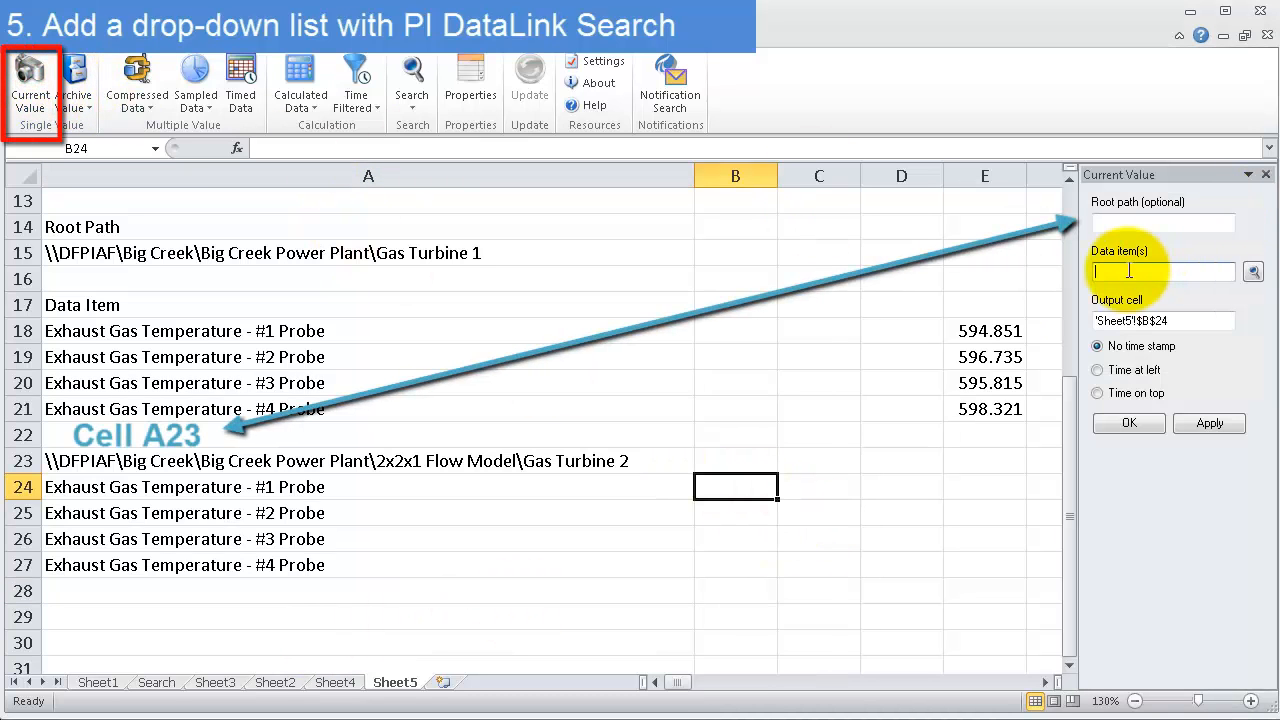
left_click(1112, 222)
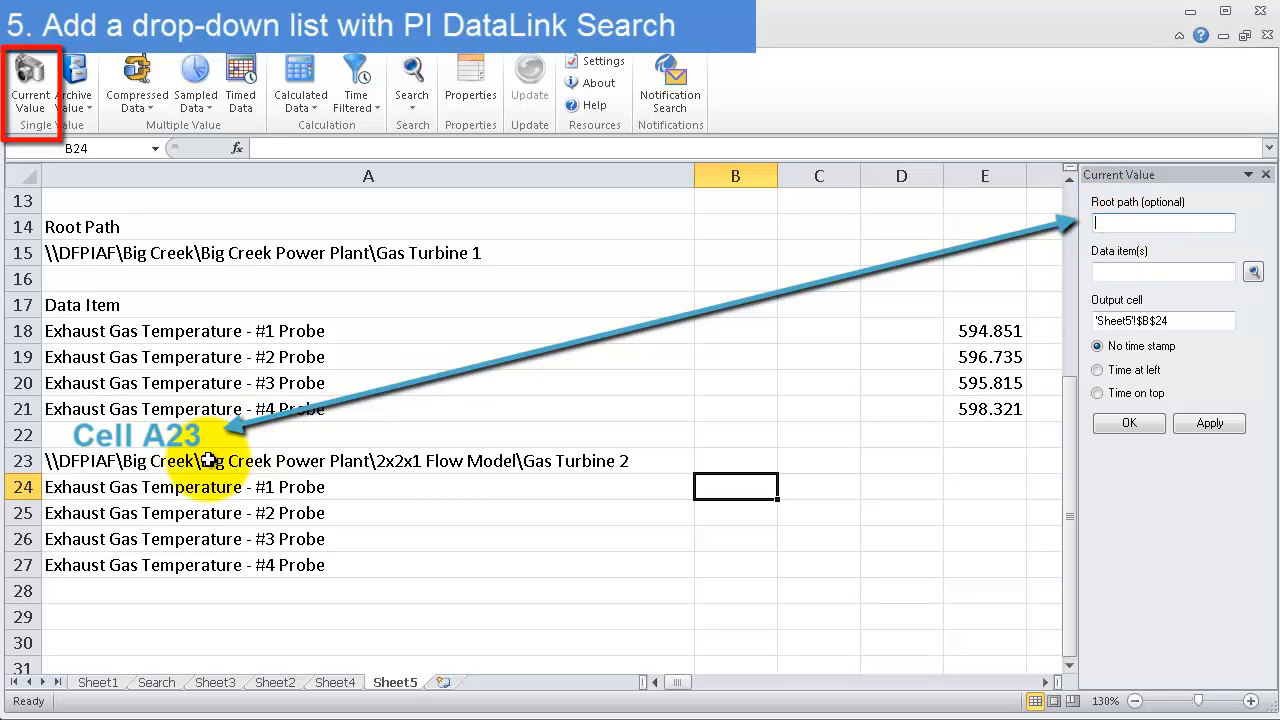
left_click(207, 460)
left_click(1128, 271)
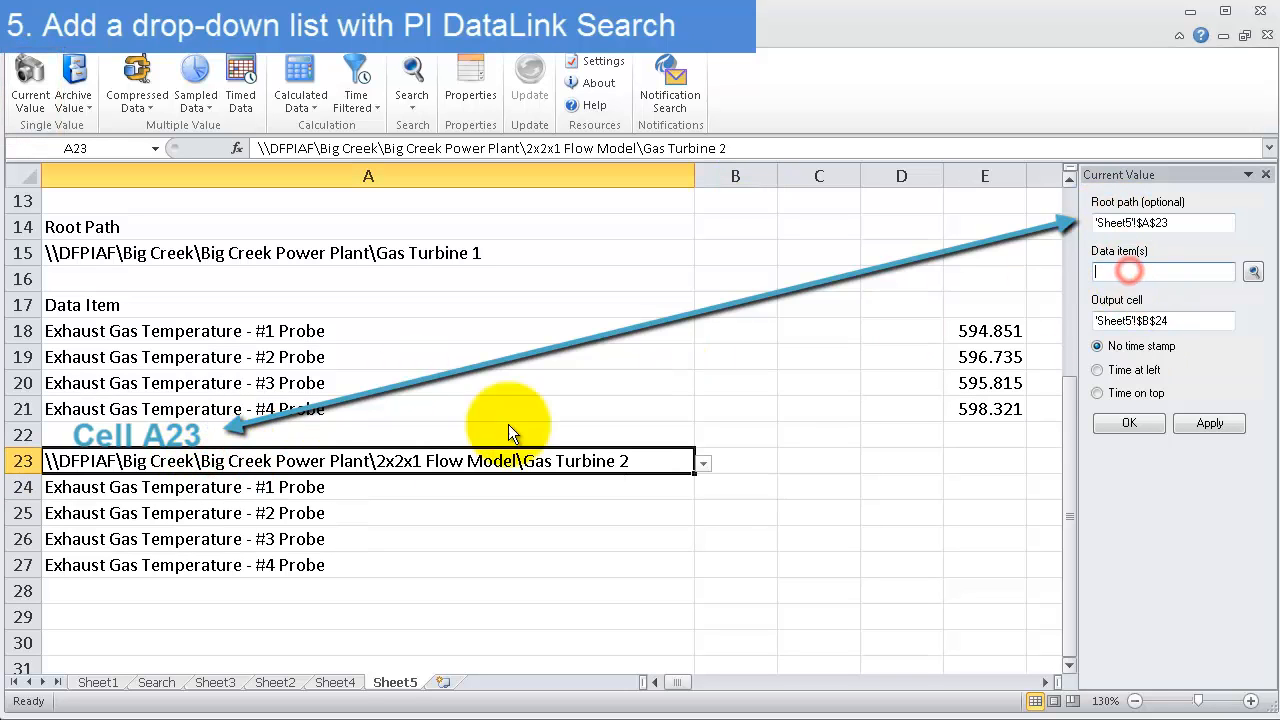
left_click_drag(257, 490, 259, 565)
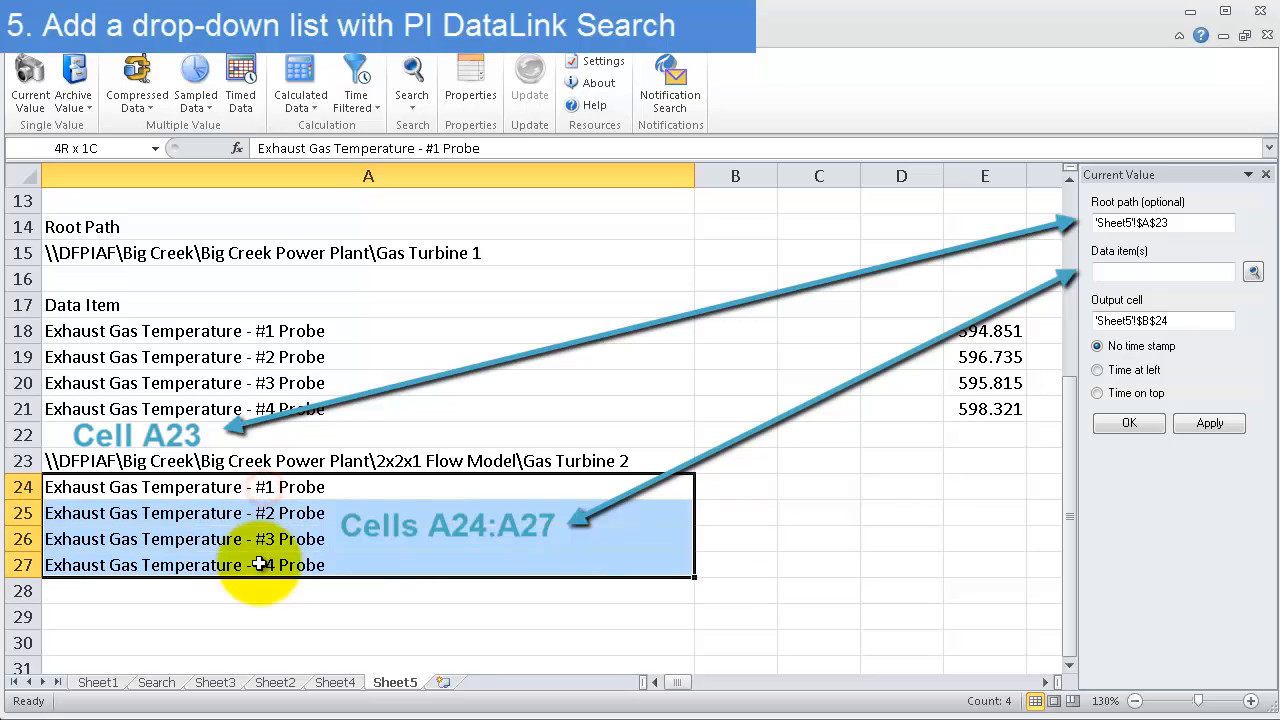
left_click(1138, 371)
left_click(1130, 420)
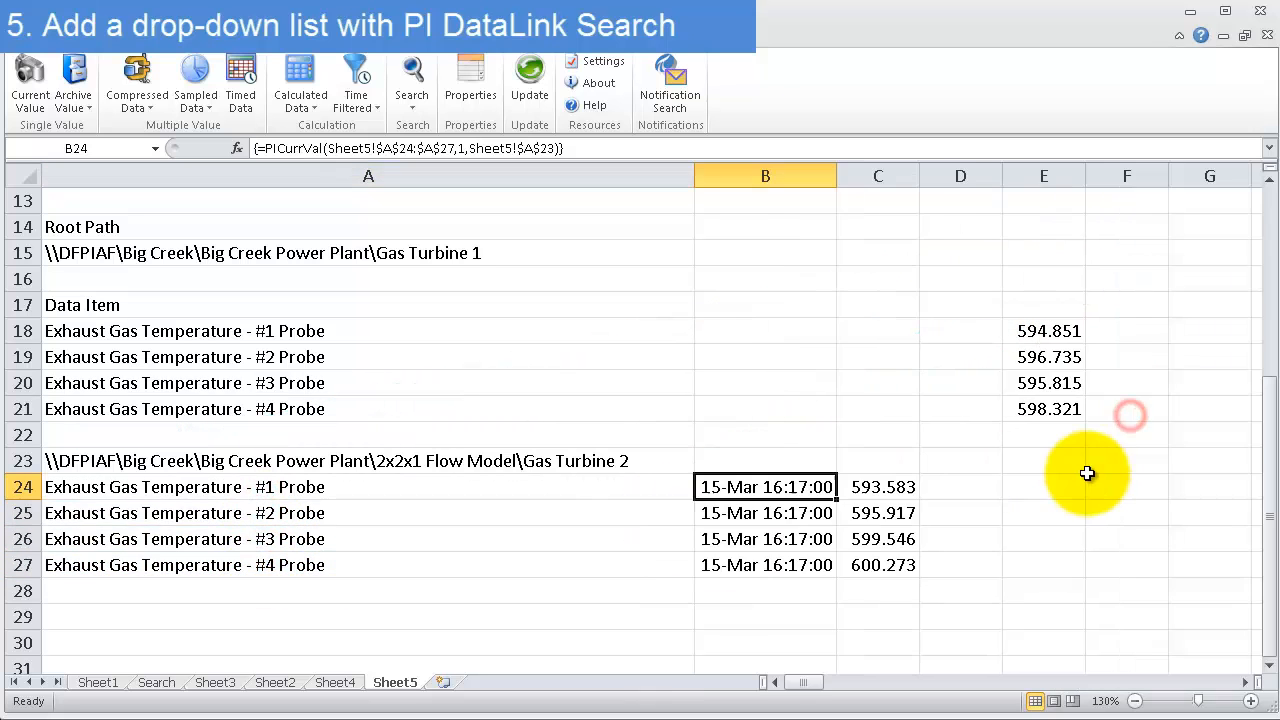
Test the linked values by repeatedly switching the A23 root path between Gas Turbine 1 and Gas Turbine 2, finishing on Gas Turbine 2.
left_click(560, 461)
left_click(705, 464)
left_click(648, 479)
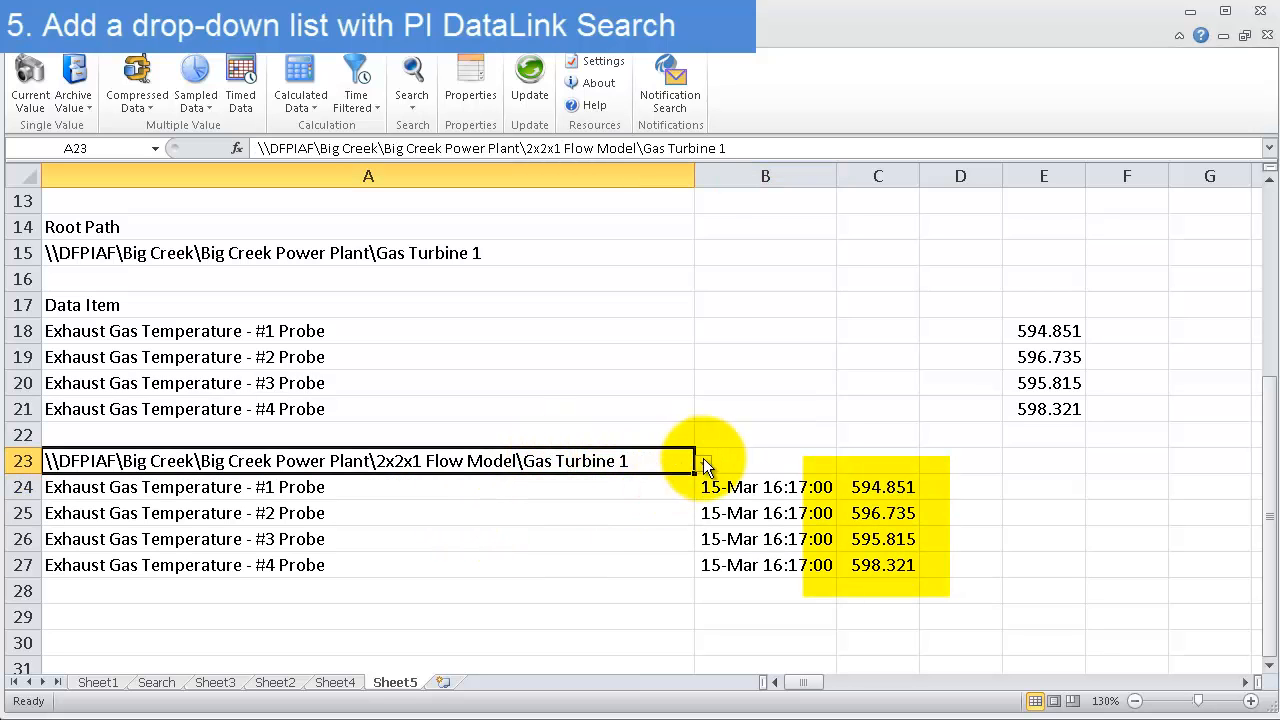
left_click(705, 464)
left_click(652, 499)
left_click(705, 463)
left_click(656, 484)
left_click(705, 463)
left_click(661, 500)
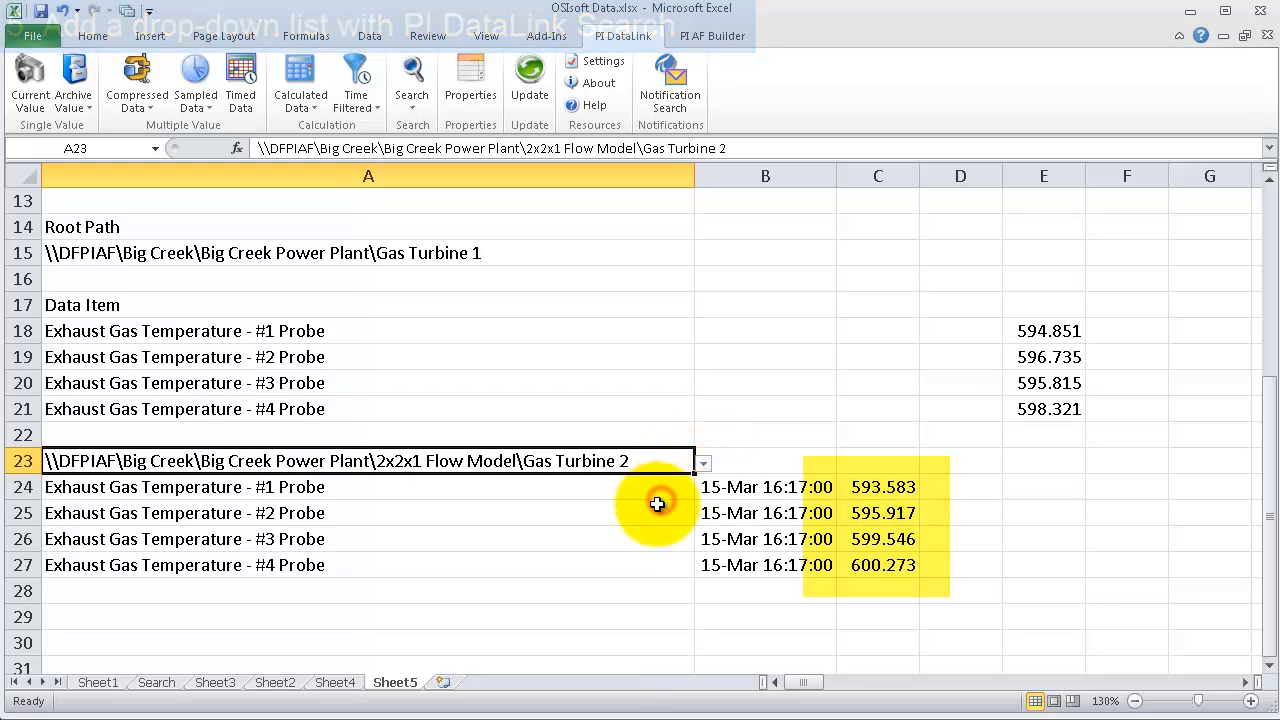
left_click(705, 464)
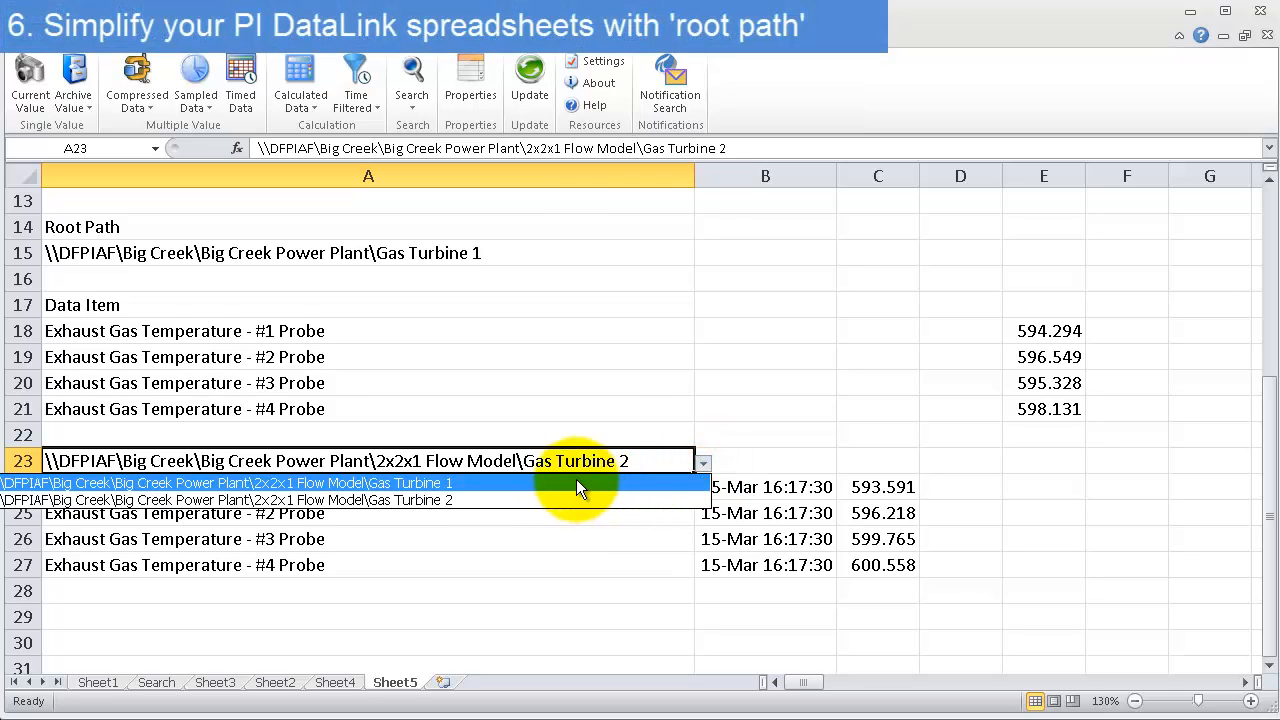
left_click(576, 485)
left_click(711, 461)
left_click(679, 461)
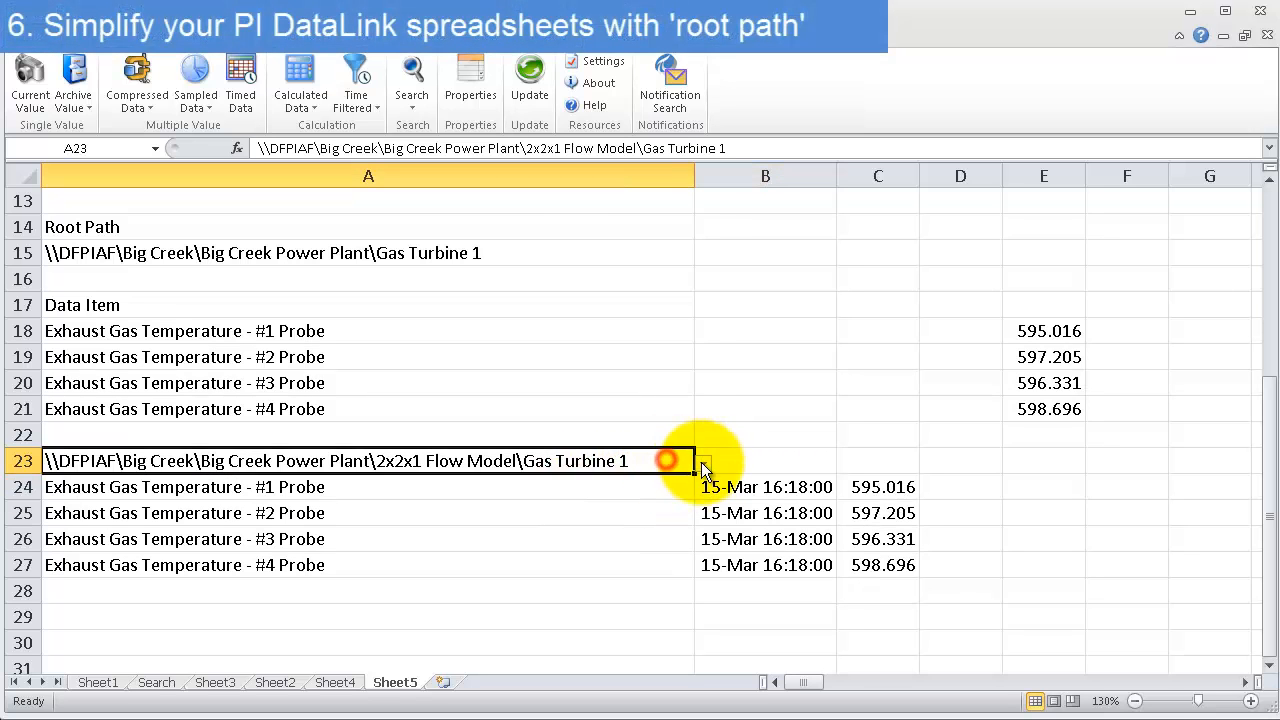
left_click(704, 462)
left_click(635, 499)
left_click(497, 610)
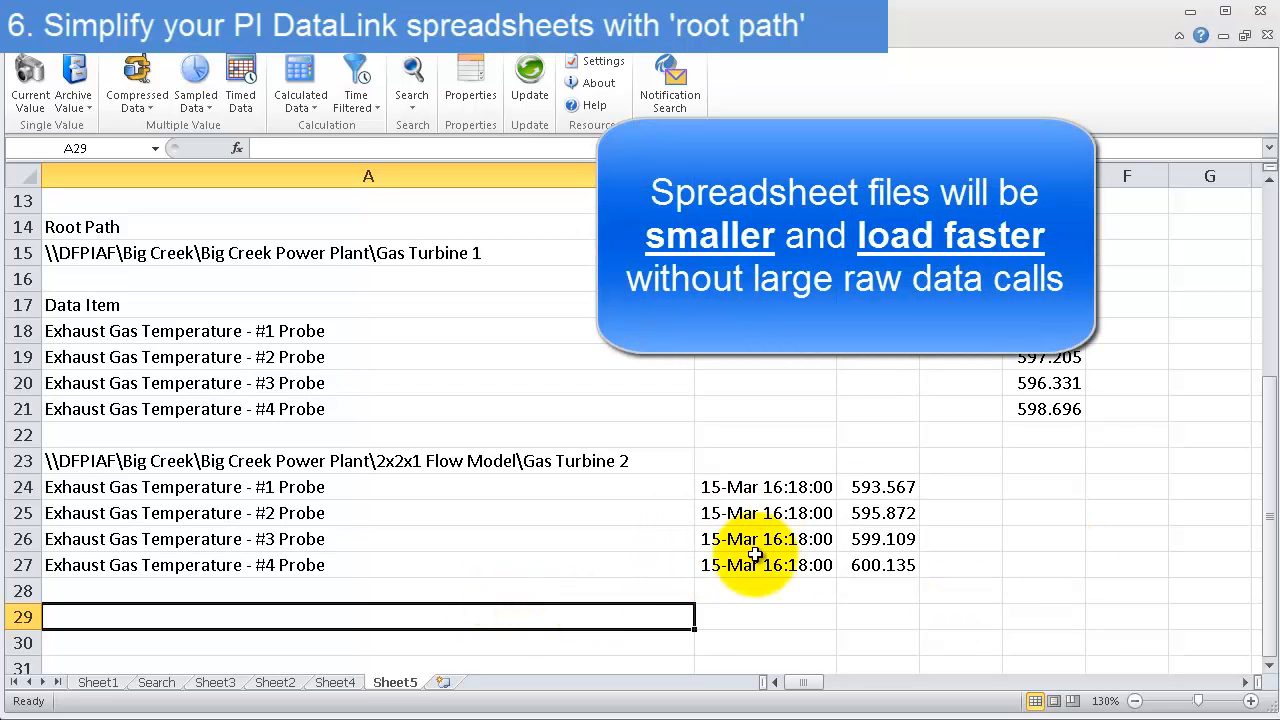
Set the root path in A23 to the 2x2x1 Flow Model's Gas Turbine 1 from its drop-down list.
left_click(600, 461)
left_click(704, 462)
left_click(614, 464)
left_click(704, 463)
left_click(662, 483)
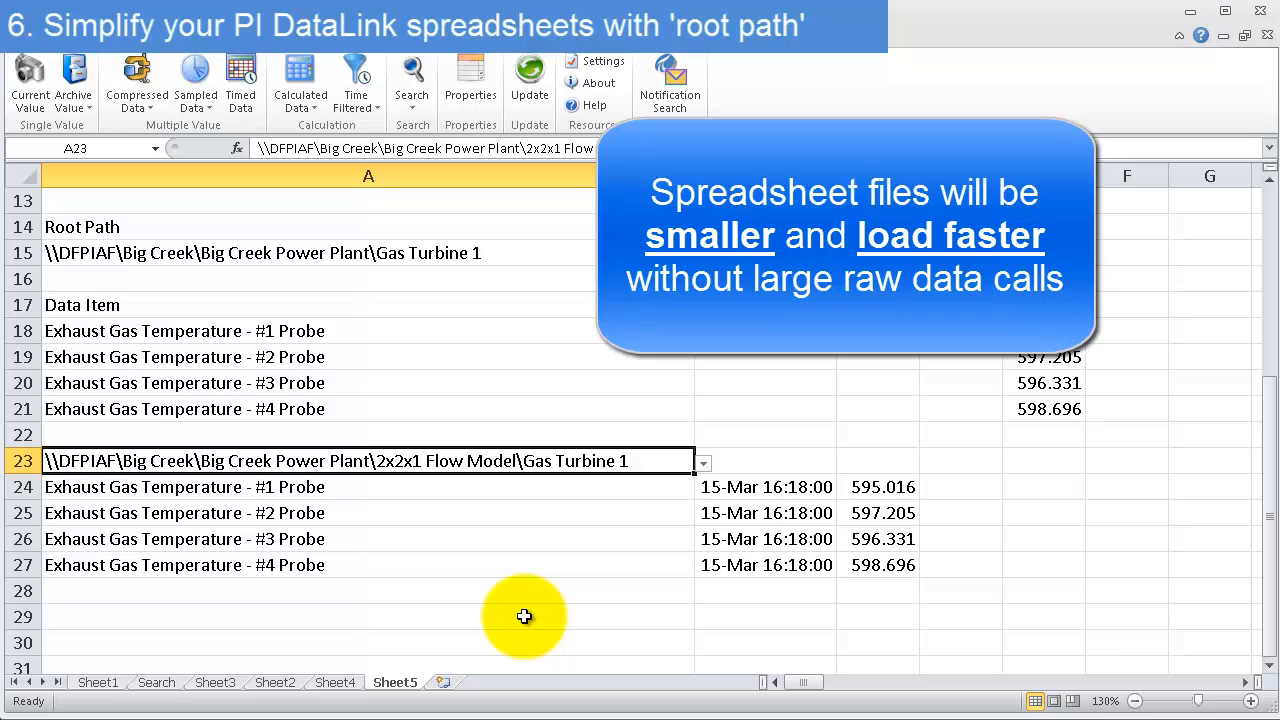